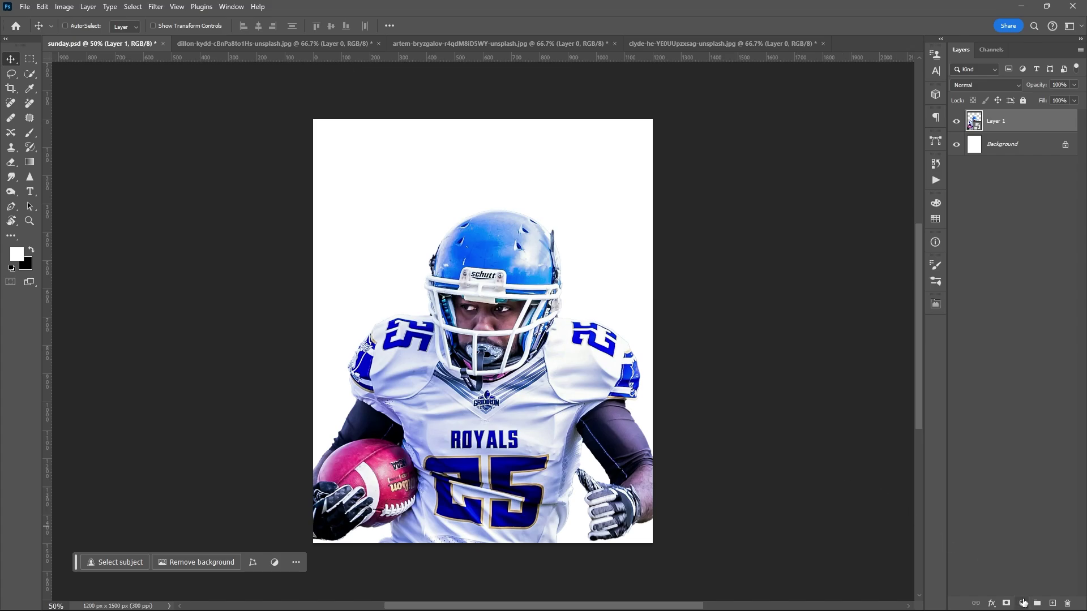
Add a solid color fill layer in #131313 beneath the player layer and lock its position
click(1023, 602)
click(1036, 400)
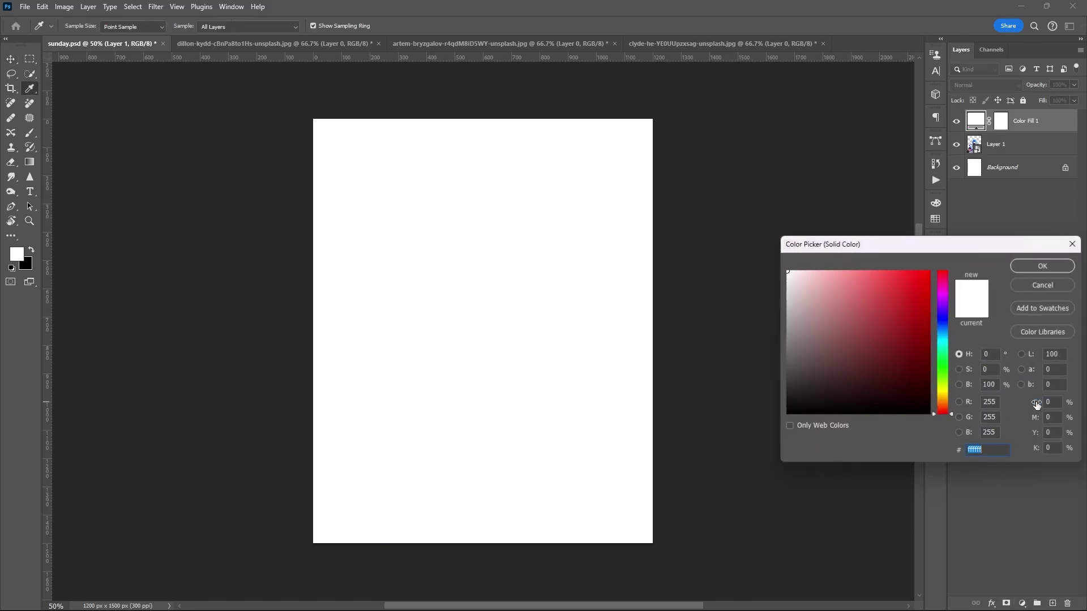
drag(803, 381, 754, 401)
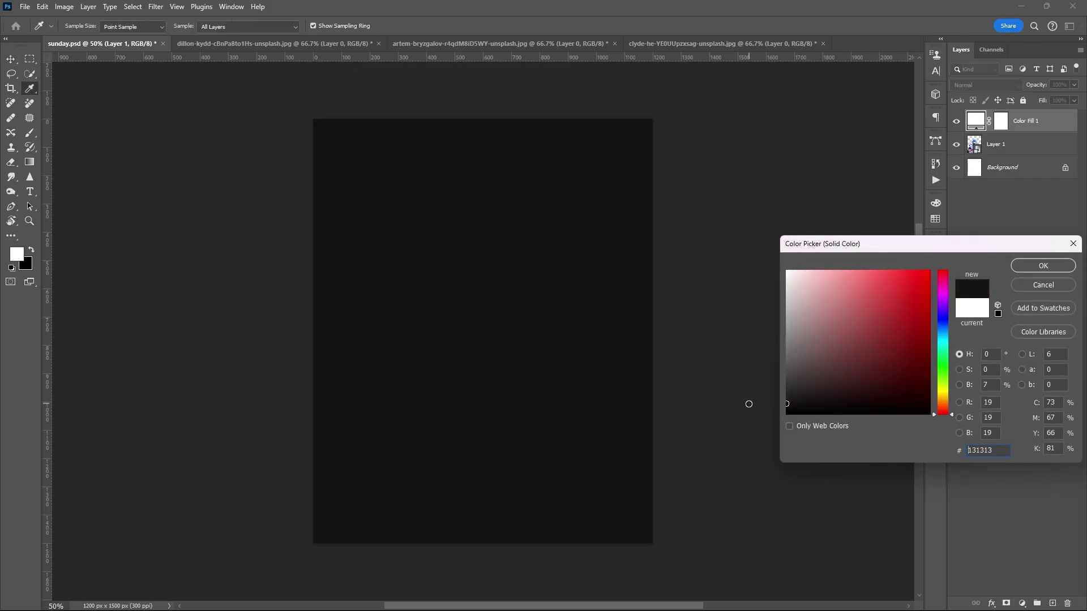
click(1045, 266)
drag(1038, 127, 1037, 159)
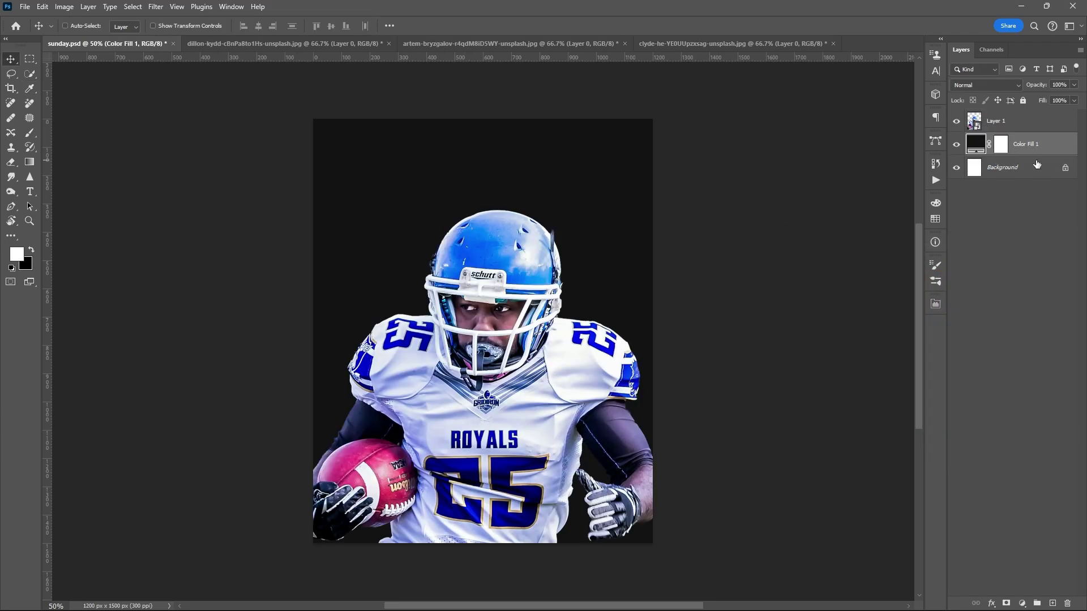
click(998, 100)
Outline both of the player's eyes with the Lasso tool as one combined selection on the player layer
click(1035, 125)
scroll(471, 318, up, 7)
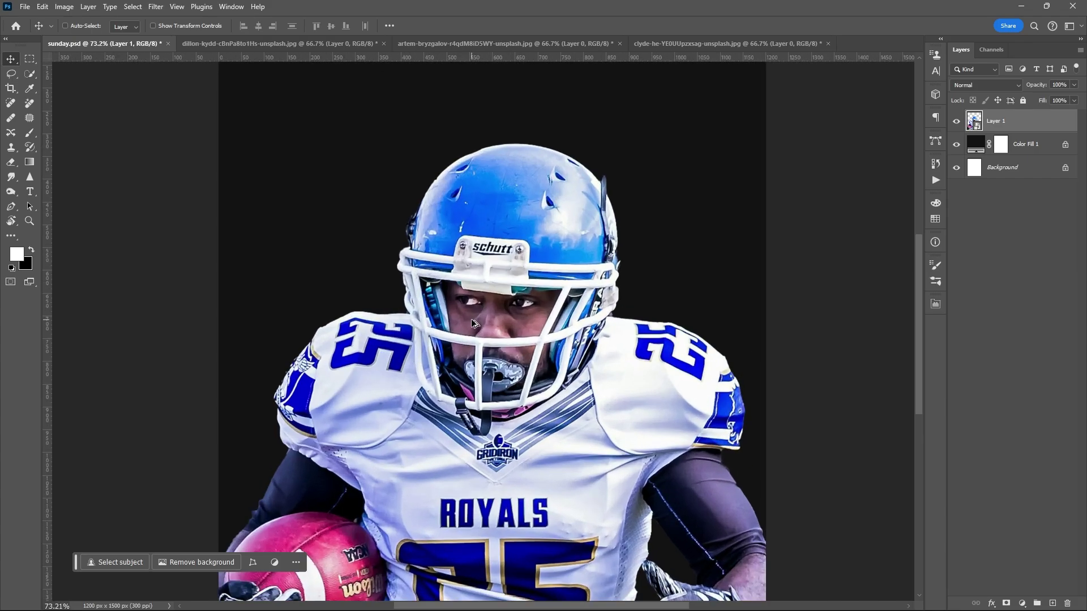
scroll(570, 320, up, 1)
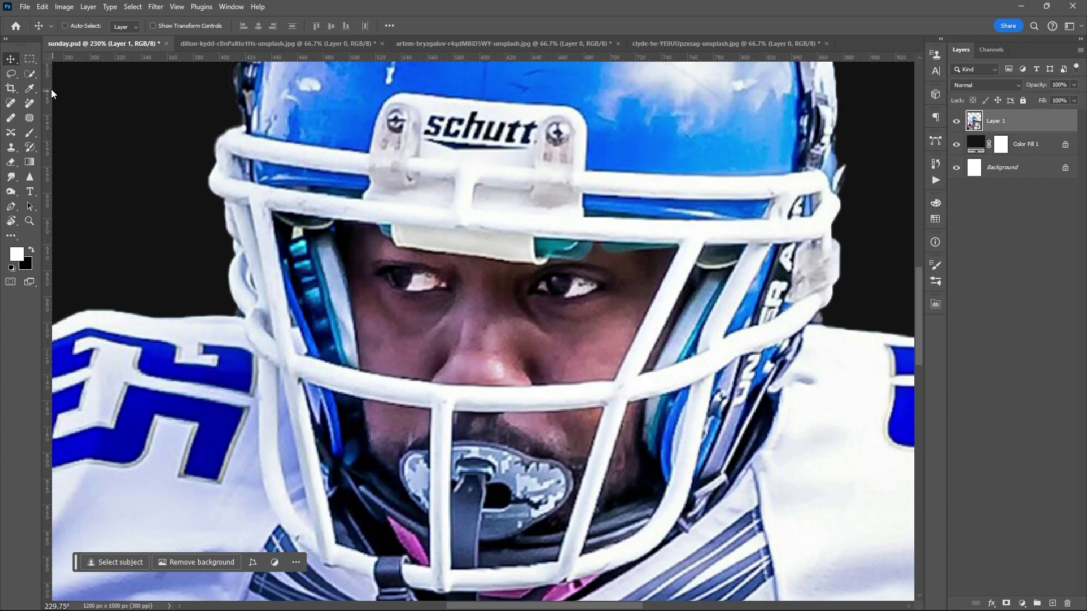
click(19, 70)
click(61, 72)
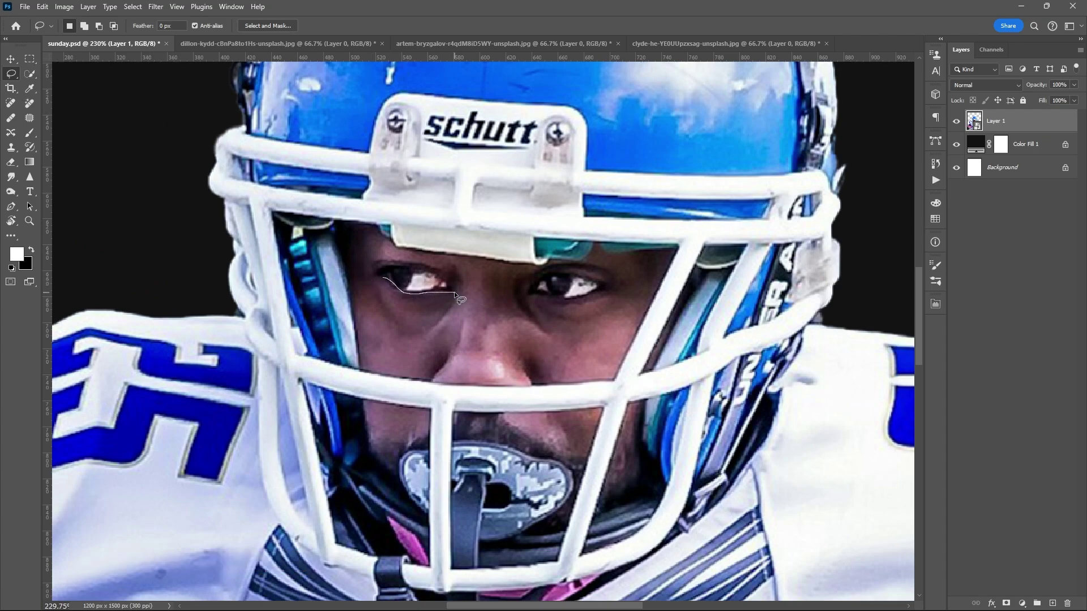
mouse_move(391, 268)
mouse_down()
mouse_move(375, 274)
mouse_move(391, 281)
mouse_up()
drag(531, 294, 535, 292)
mouse_move(604, 287)
mouse_down()
mouse_move(564, 273)
mouse_move(533, 293)
mouse_up()
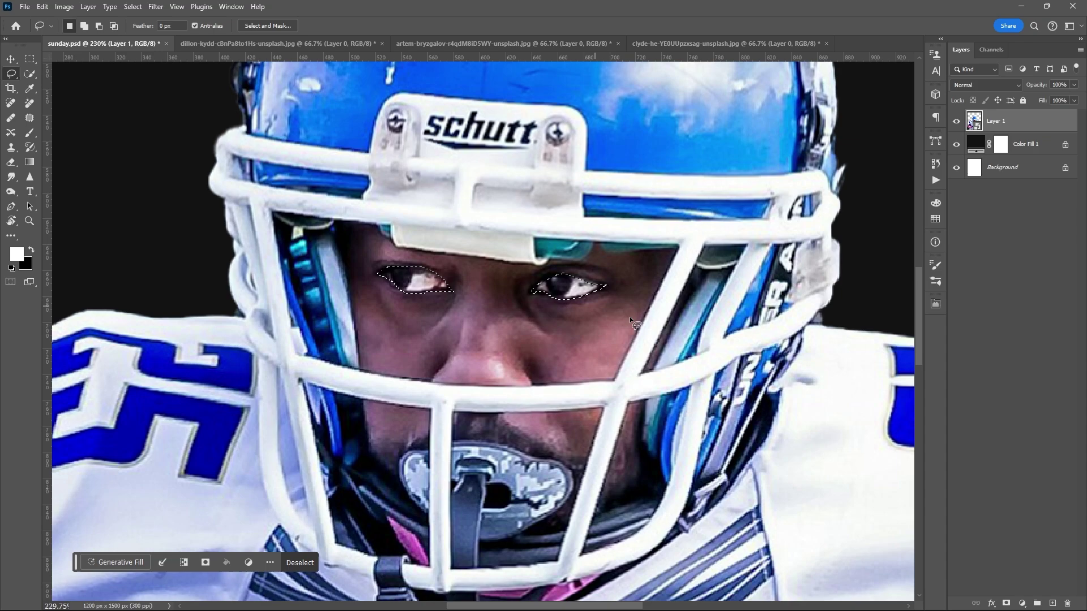
Fill the eye selection with a white #ffffff solid color layer and convert that layer to a smart object
click(1022, 603)
click(1017, 402)
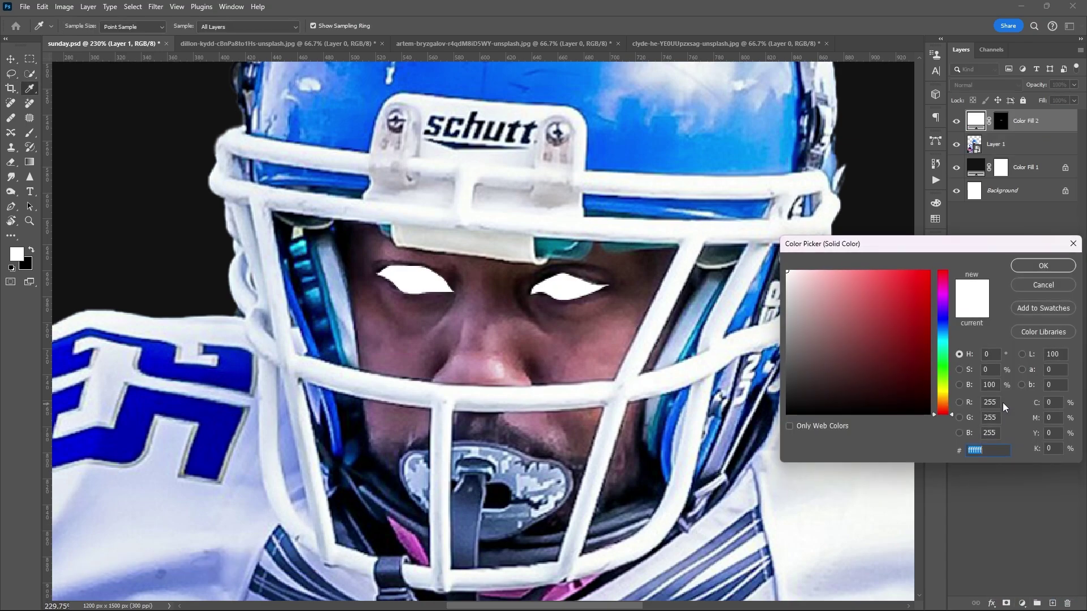
click(1045, 263)
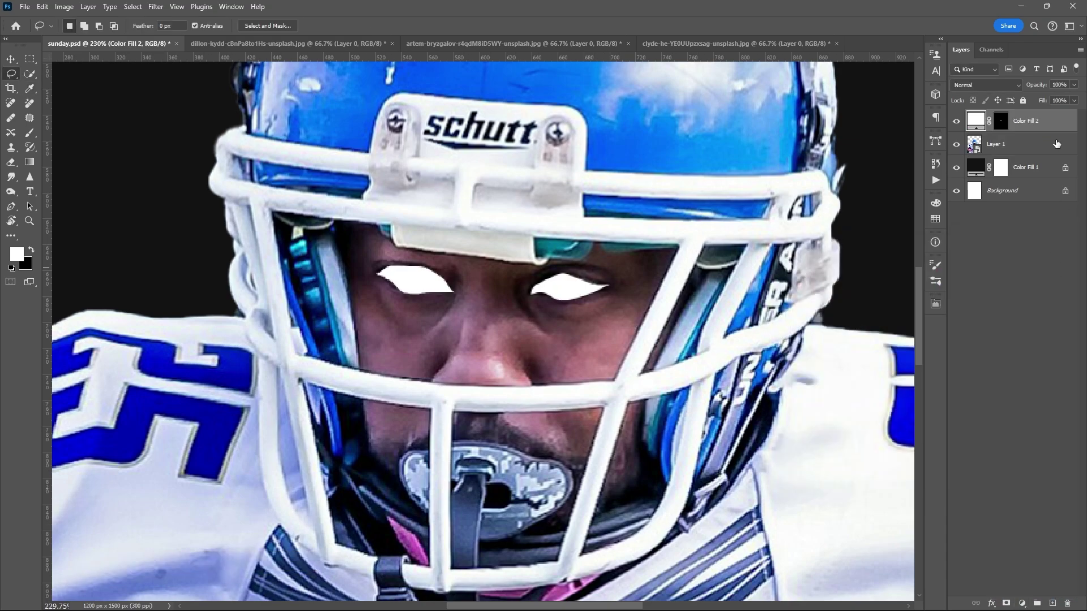
right_click(1056, 120)
click(1034, 277)
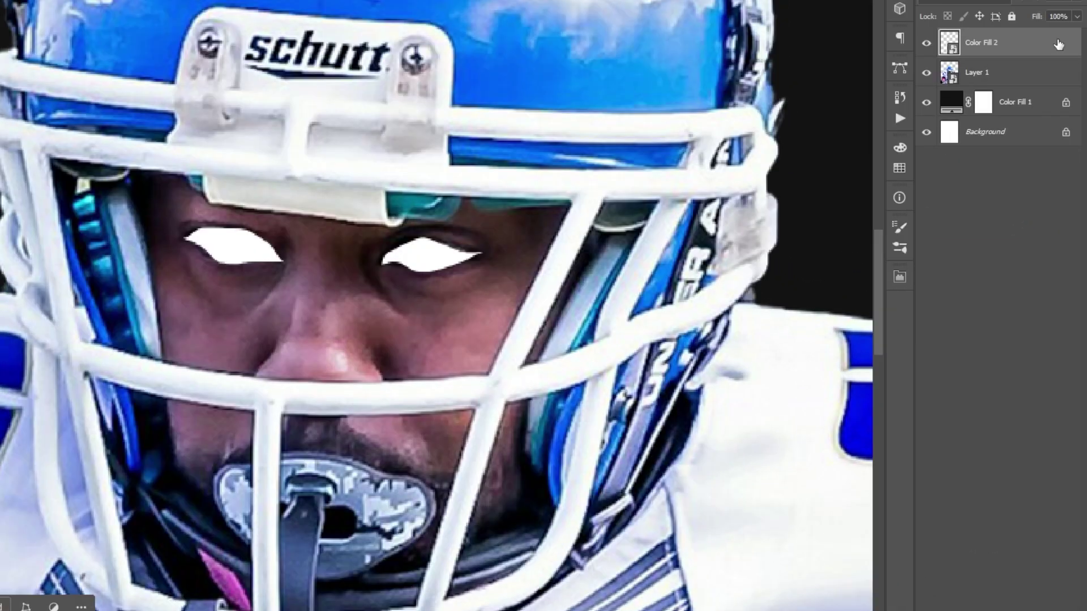
Apply a white Outer Glow to the eye fill with Lighter Color blending, 64% opacity, 18% spread and 24 px size, and lock the layer's position
double_click(1060, 115)
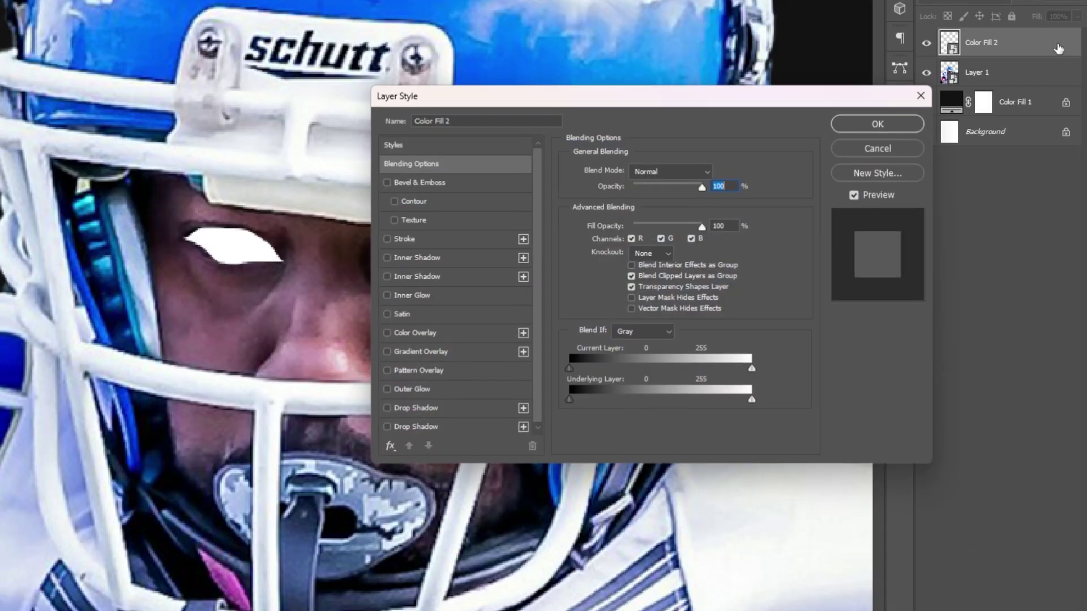
click(387, 390)
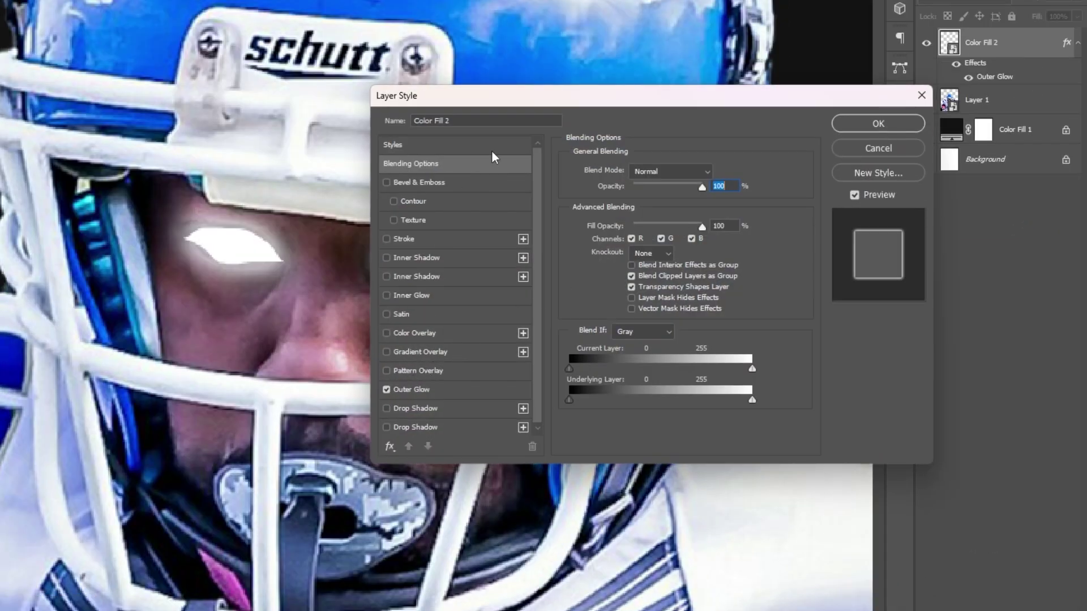
drag(536, 107, 768, 95)
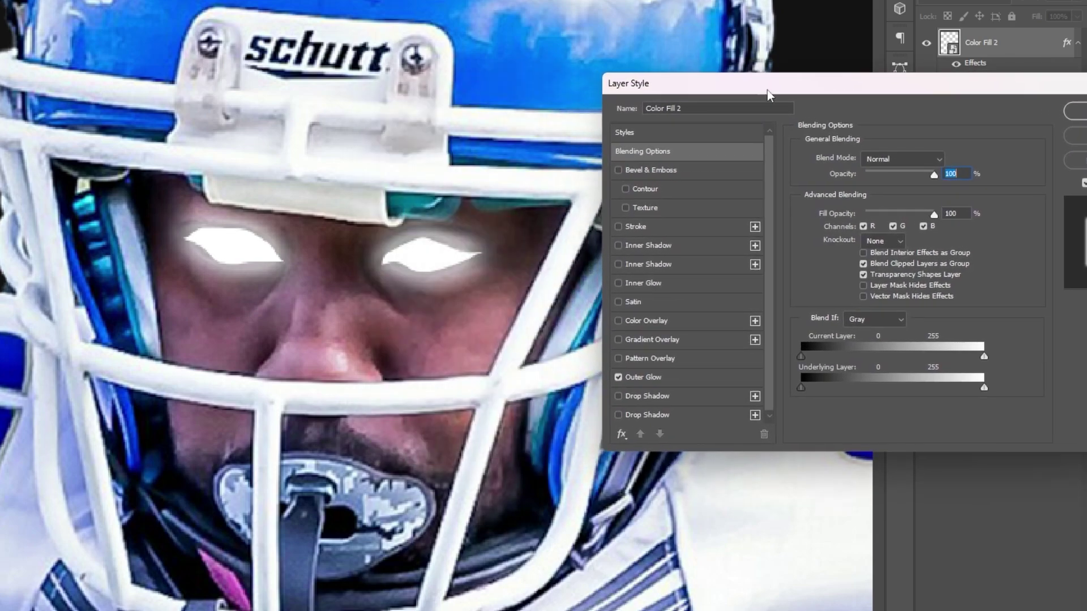
click(729, 377)
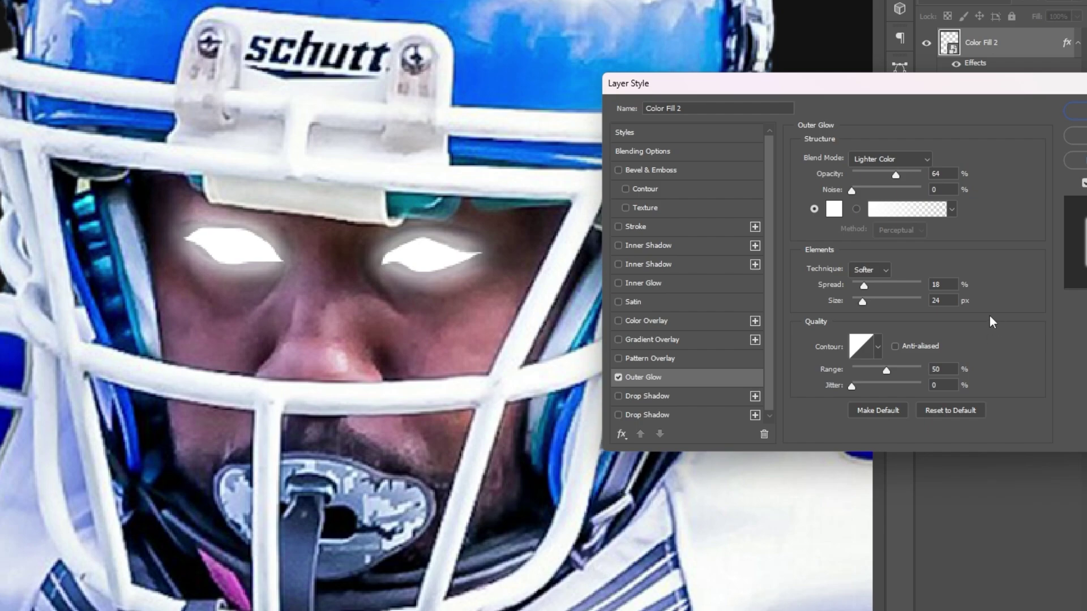
key(Return)
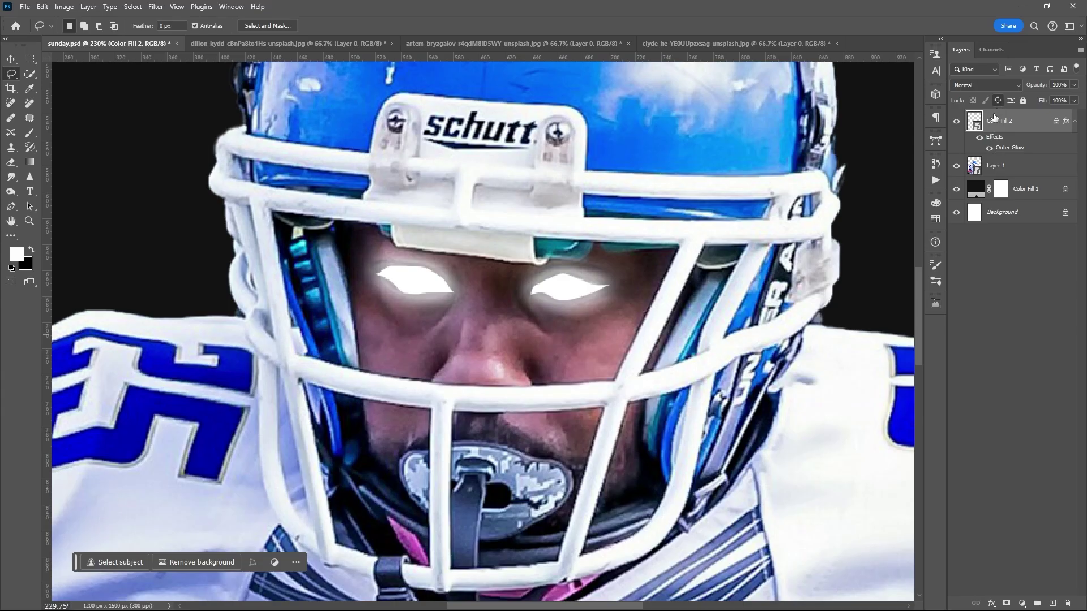
key(XF86AudioRaiseVolume)
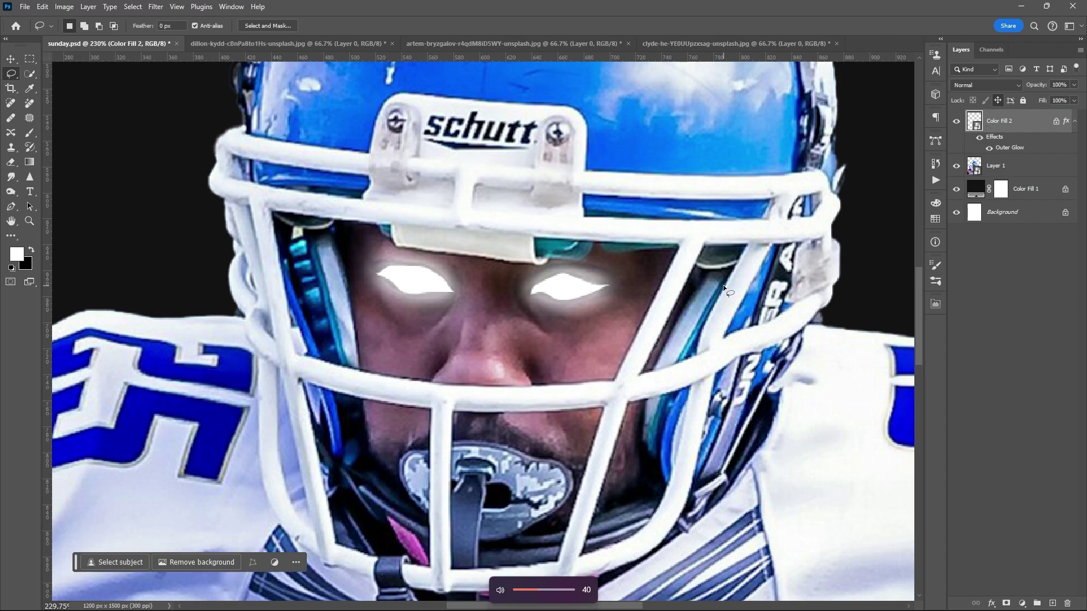
Bring the laser beam photo into sunday.psd and place it between the player layer and the dark color fill
key(v)
scroll(725, 286, down, 6)
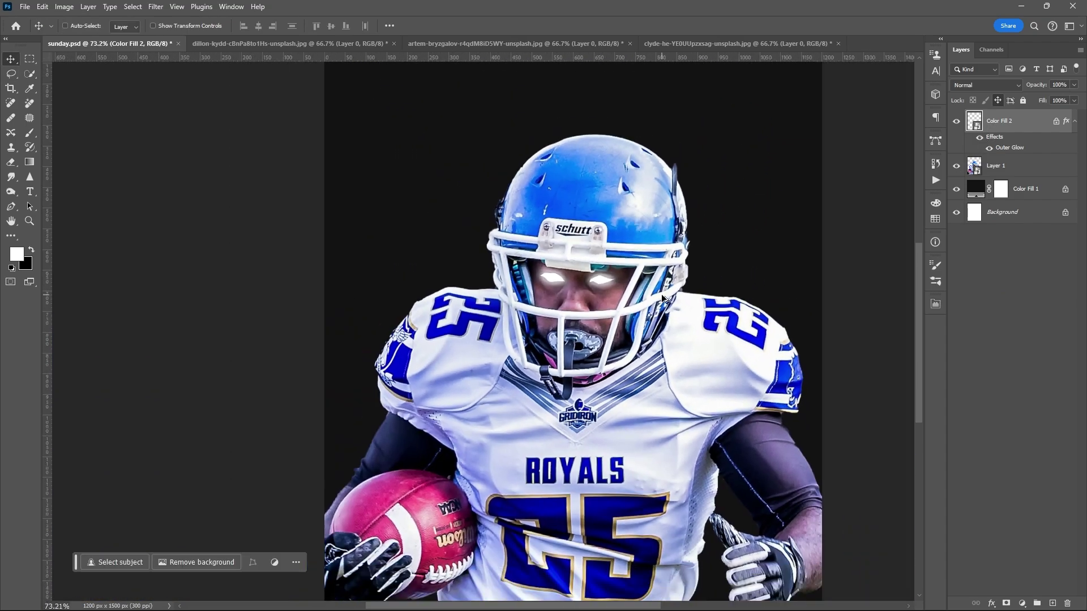
scroll(663, 299, down, 2)
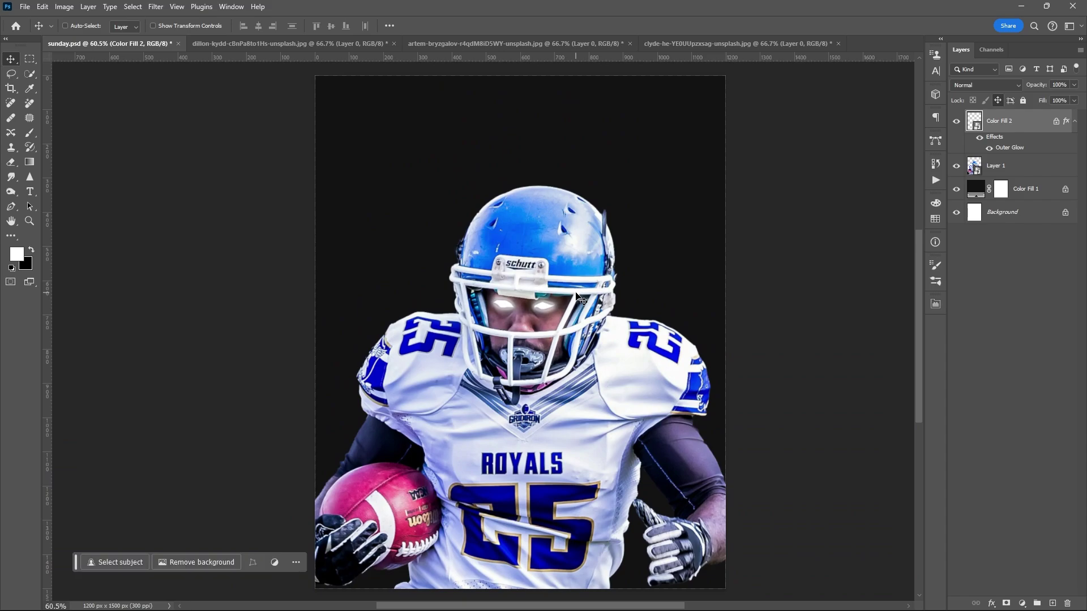
click(448, 44)
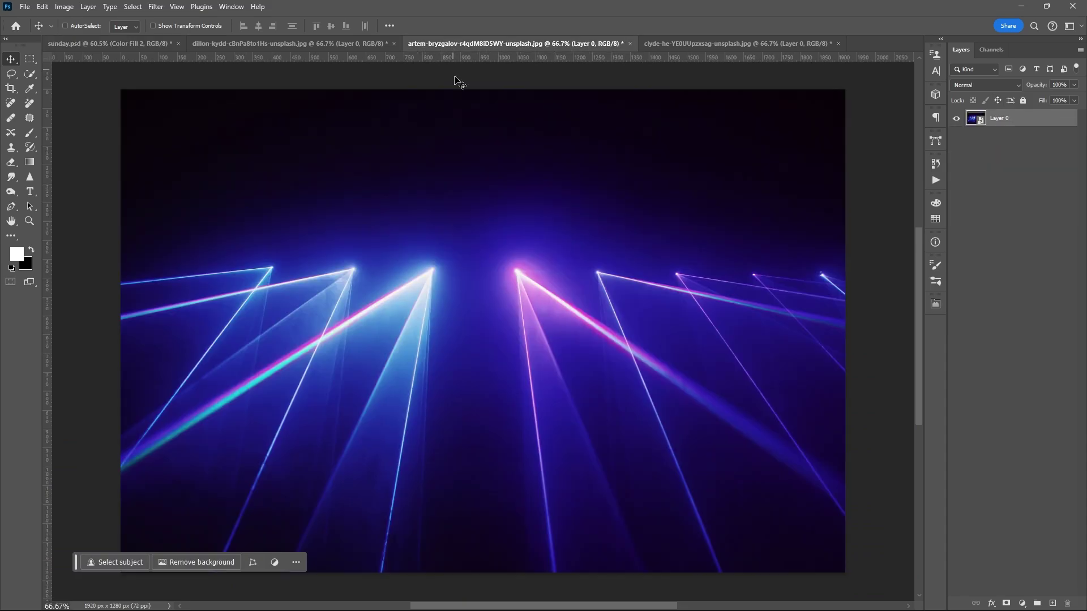
drag(639, 278, 627, 451)
drag(1053, 129, 1019, 199)
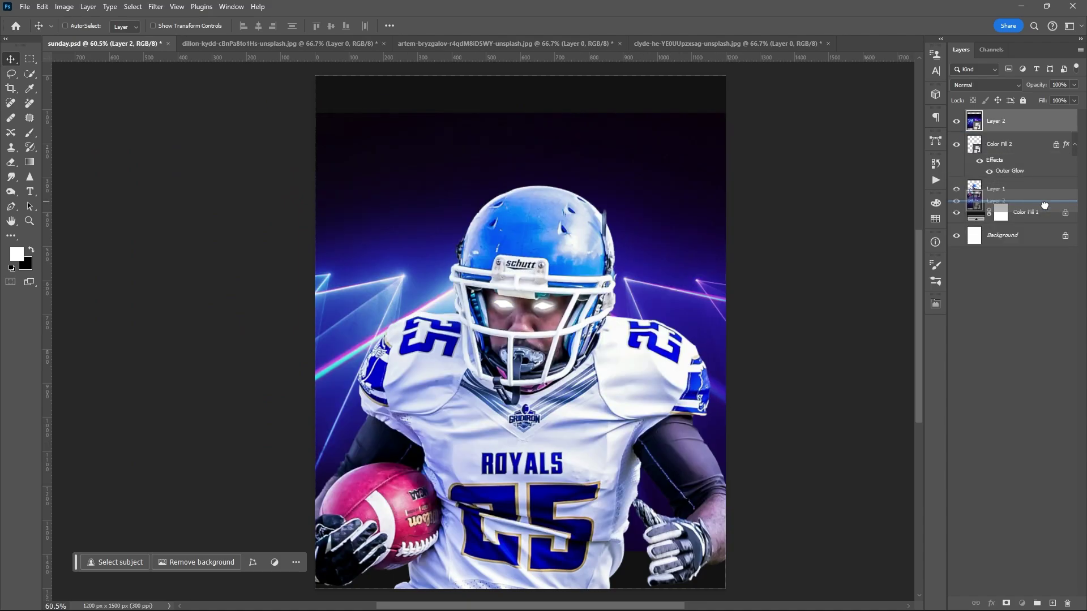
Flip the laser beam layer vertically and move it down to cover the lower part of the poster
key(ctrl)
key(ctrl+t)
right_click(618, 330)
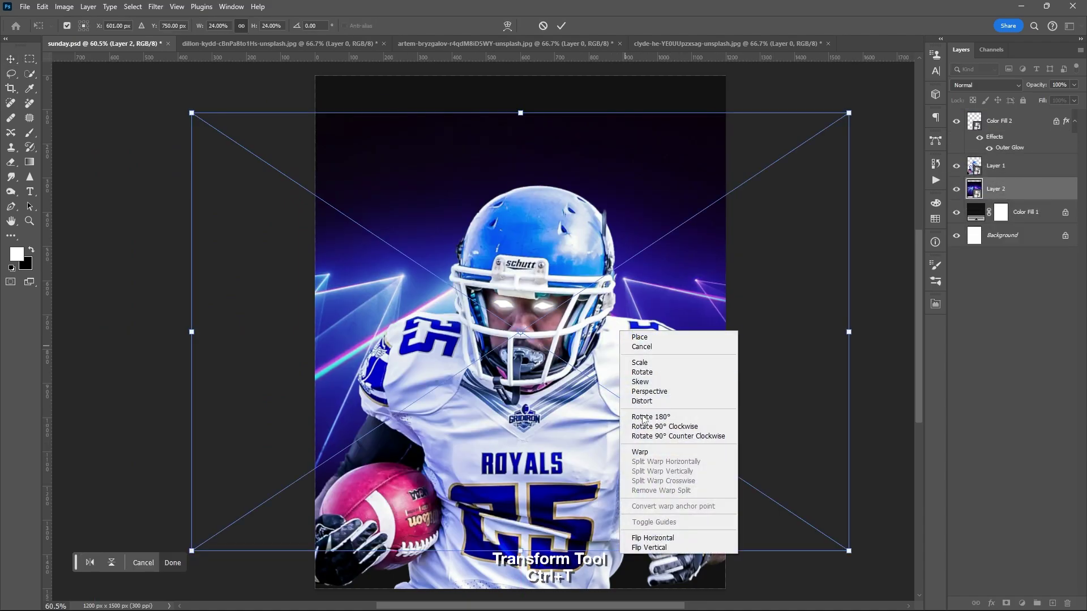
click(657, 547)
drag(623, 321, 627, 496)
key(Return)
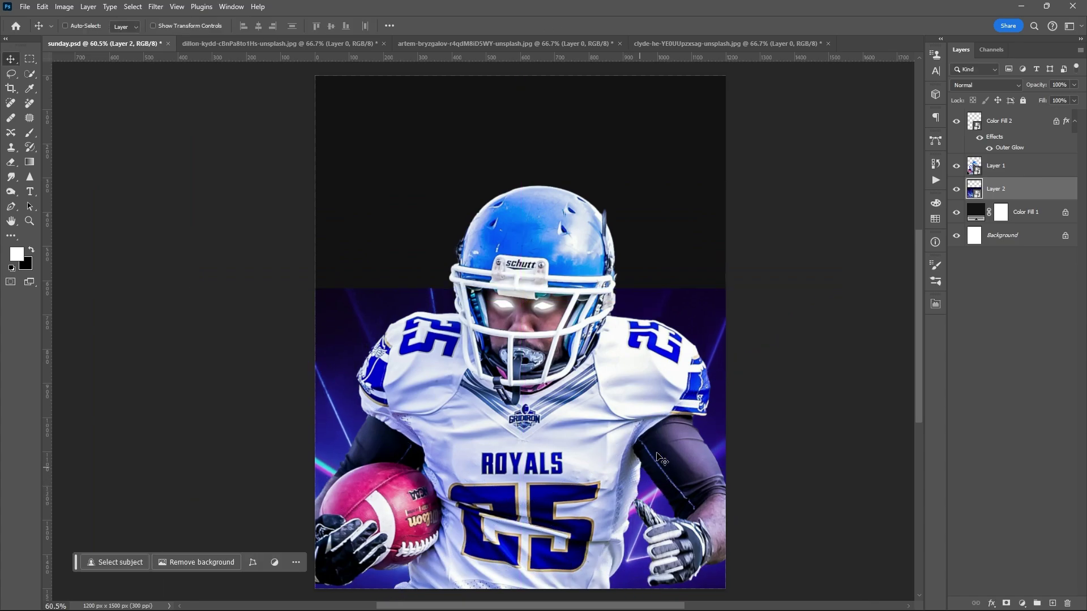
Set the laser beam layer's blend mode to Screen and its opacity to 30%
click(988, 86)
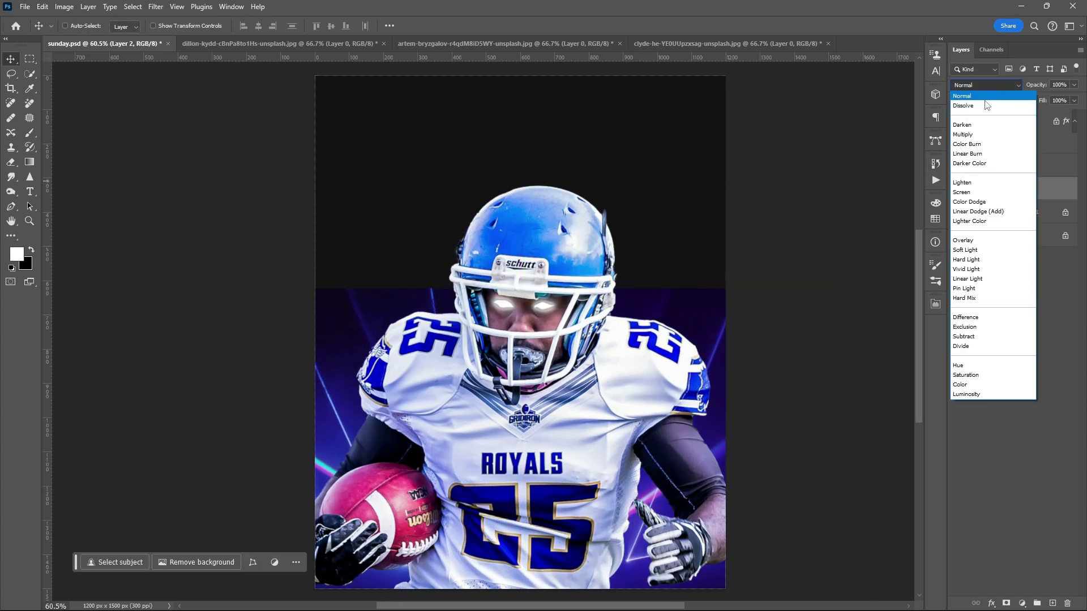
click(972, 194)
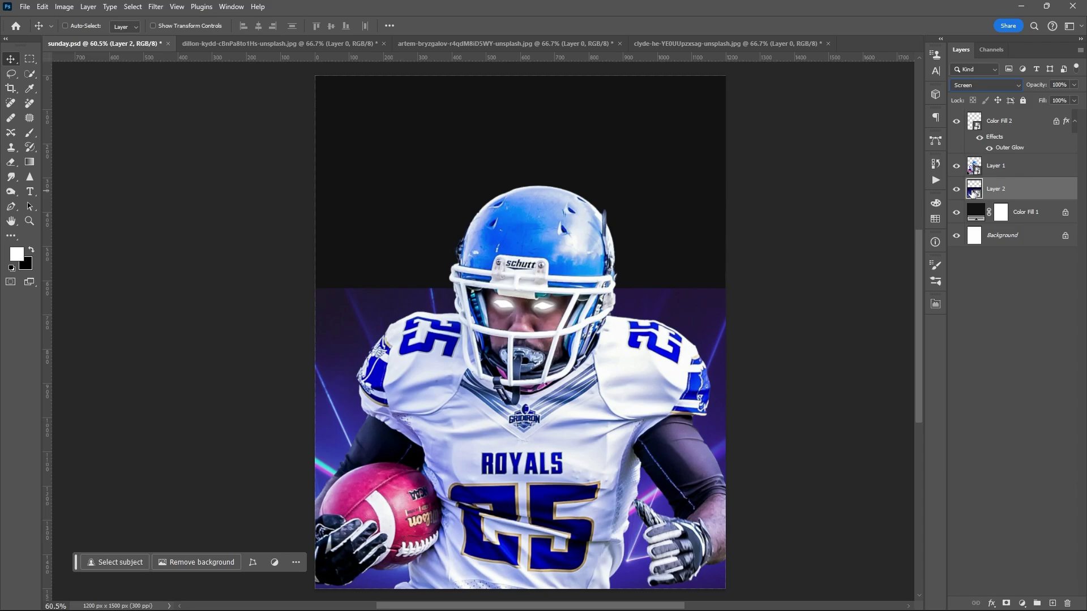
click(1075, 86)
drag(1076, 98, 1038, 98)
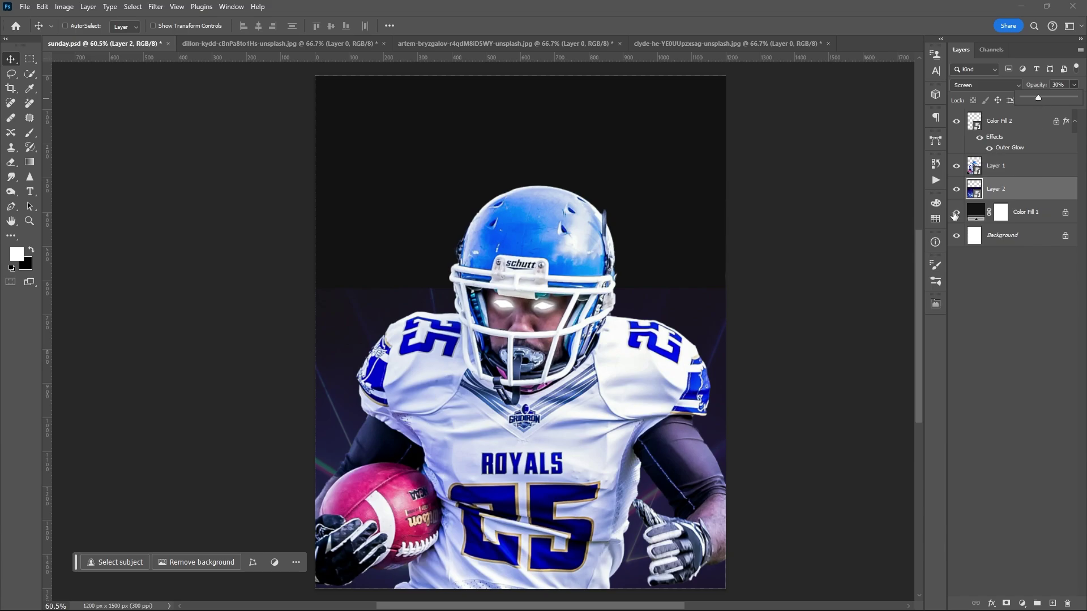
Darken the laser beam layer with Levels by setting the midtone input to 0.65
click(1051, 191)
key(ctrl+l)
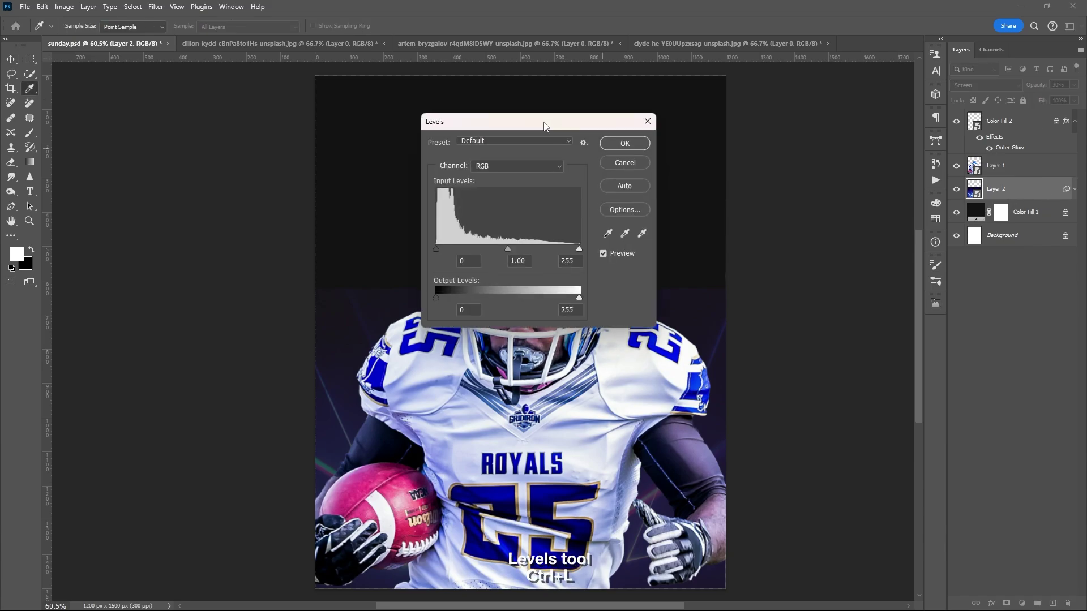
drag(544, 121, 878, 248)
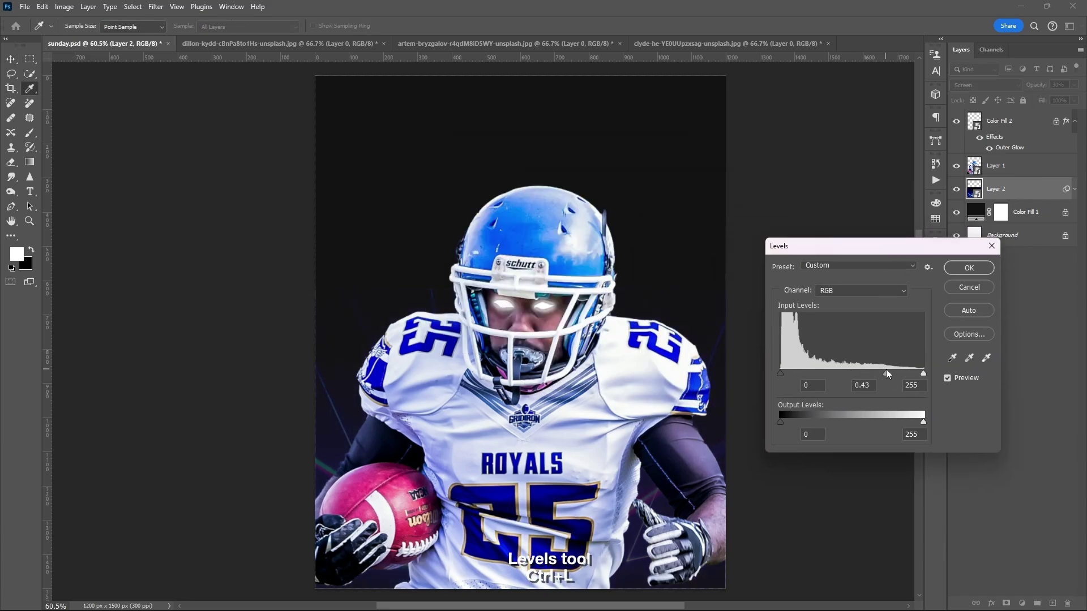
drag(887, 370, 878, 372)
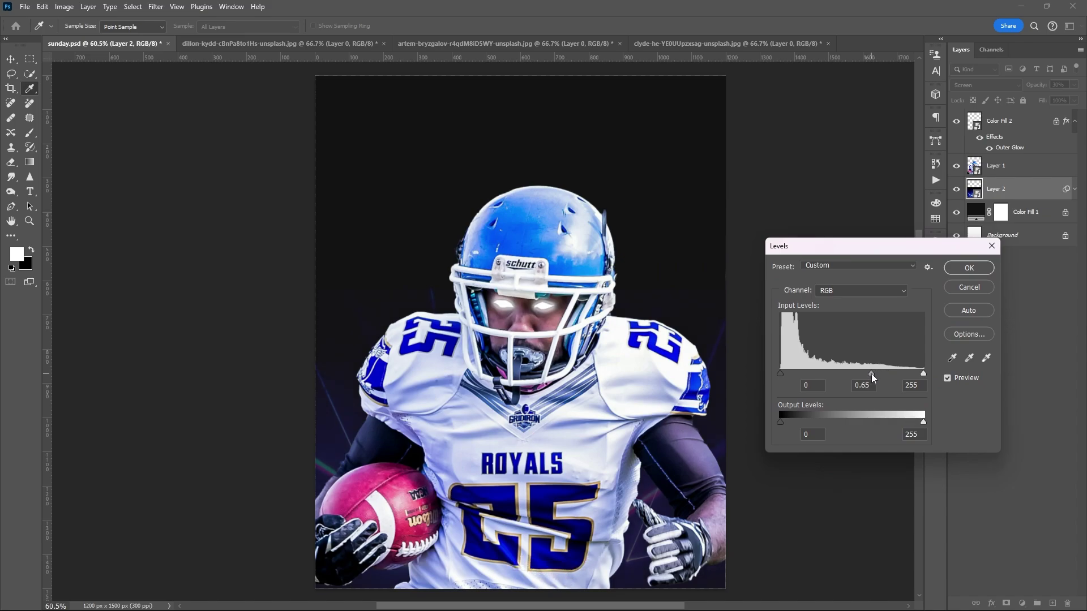
click(961, 269)
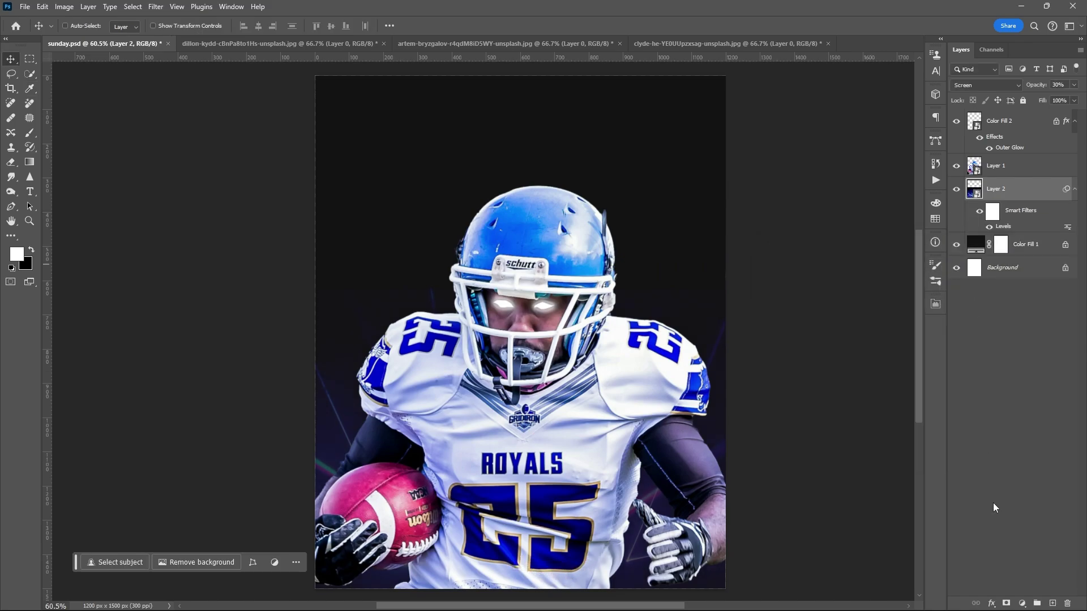
Add a layer mask to the laser beam layer and paint black across its upper edge with a large soft brush to fade it out
click(1006, 603)
key(x)
key(b)
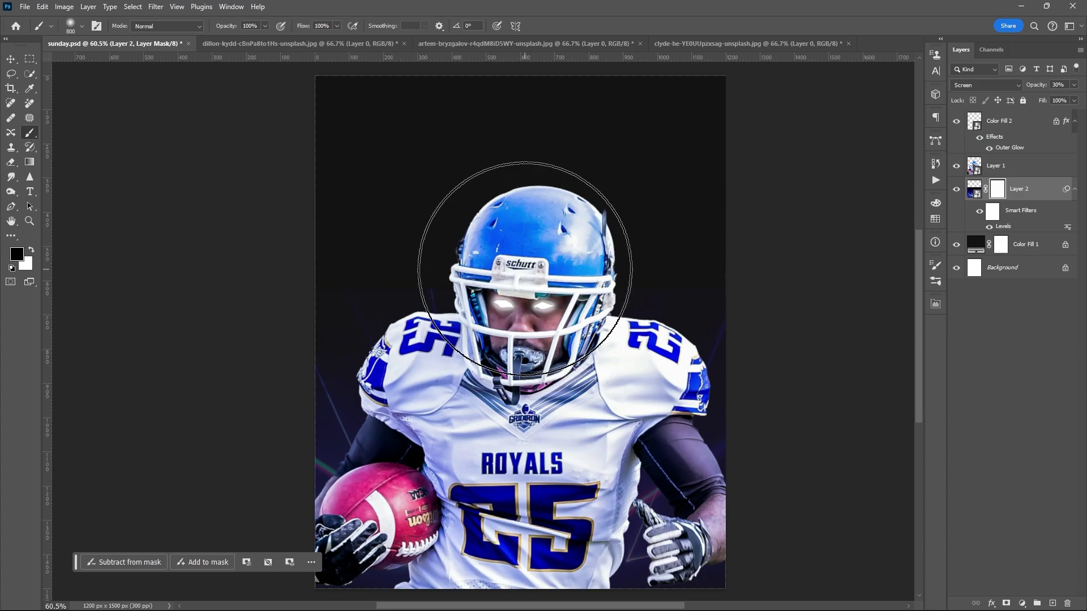
right_click(525, 270)
mouse_move(327, 239)
mouse_down()
mouse_move(737, 201)
mouse_move(650, 224)
mouse_move(745, 250)
mouse_up()
key(v)
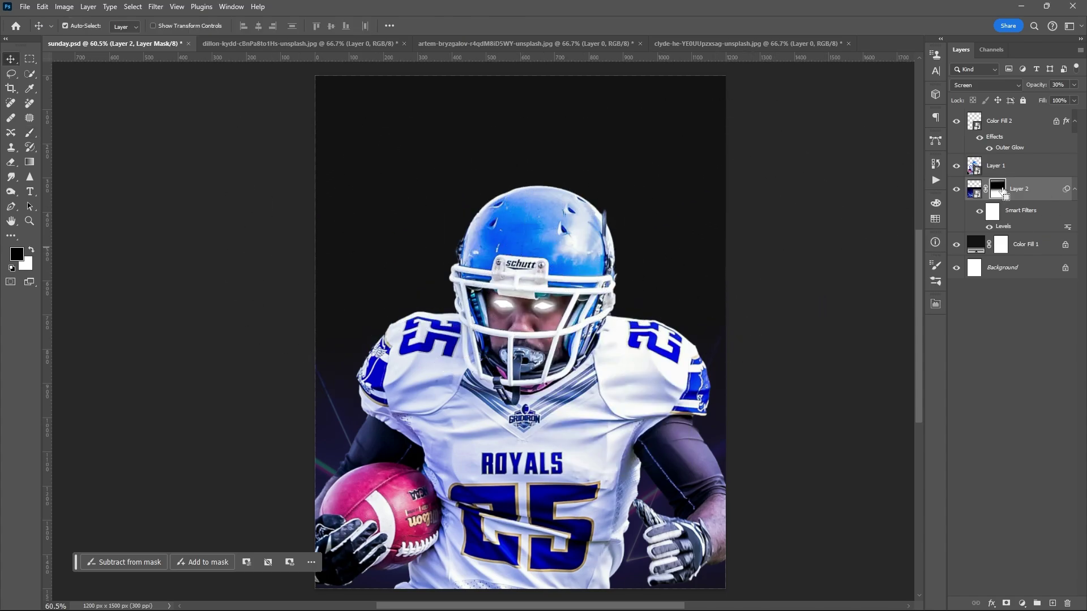
Enlarge the masked laser beam layer to about 110% and reposition it behind the player
click(1045, 190)
key(ctrl+t)
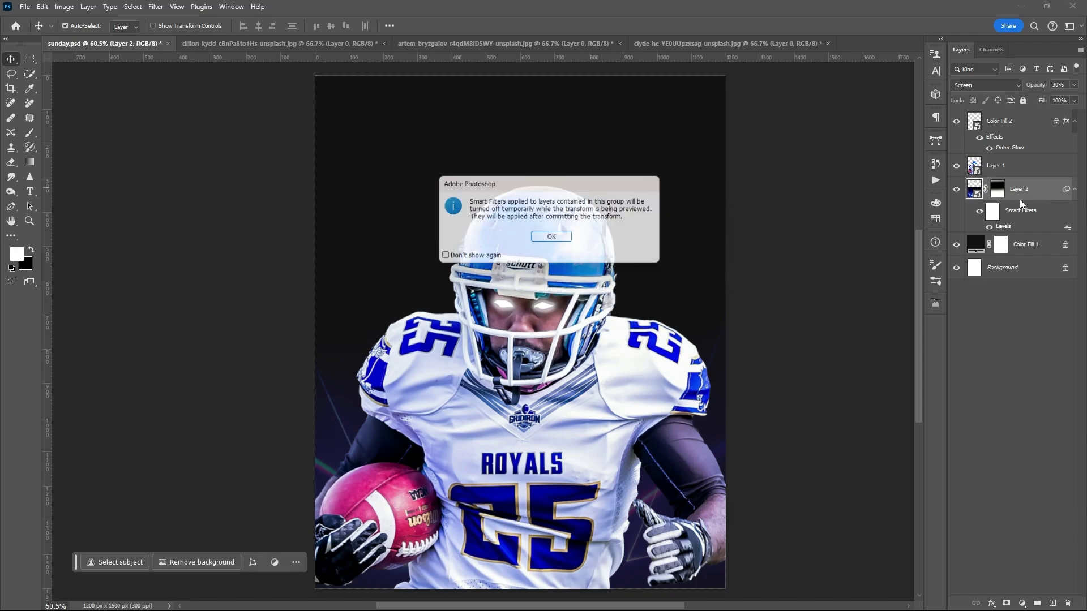
key(Return)
drag(851, 288, 886, 264)
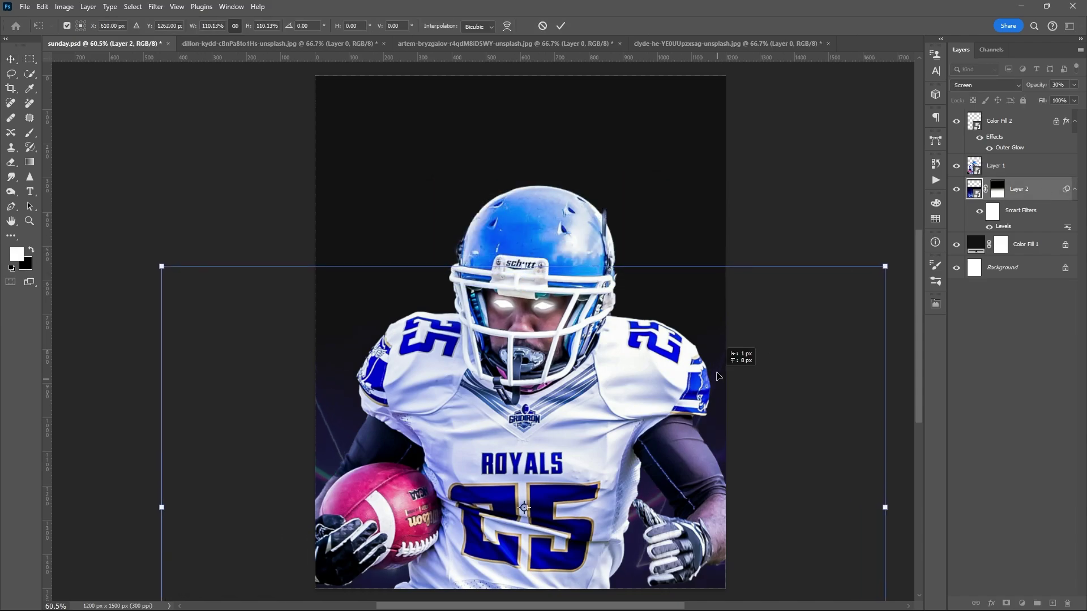
drag(740, 357, 720, 403)
key(Return)
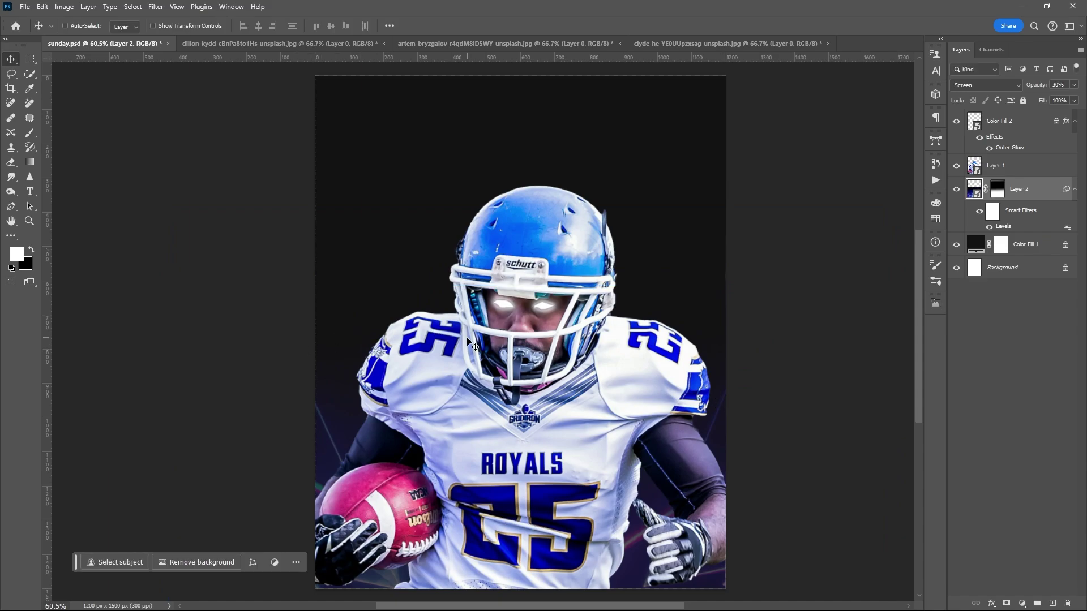
Copy the blue light-trail photo from its own document into sunday.psd, placing it behind the player
click(708, 43)
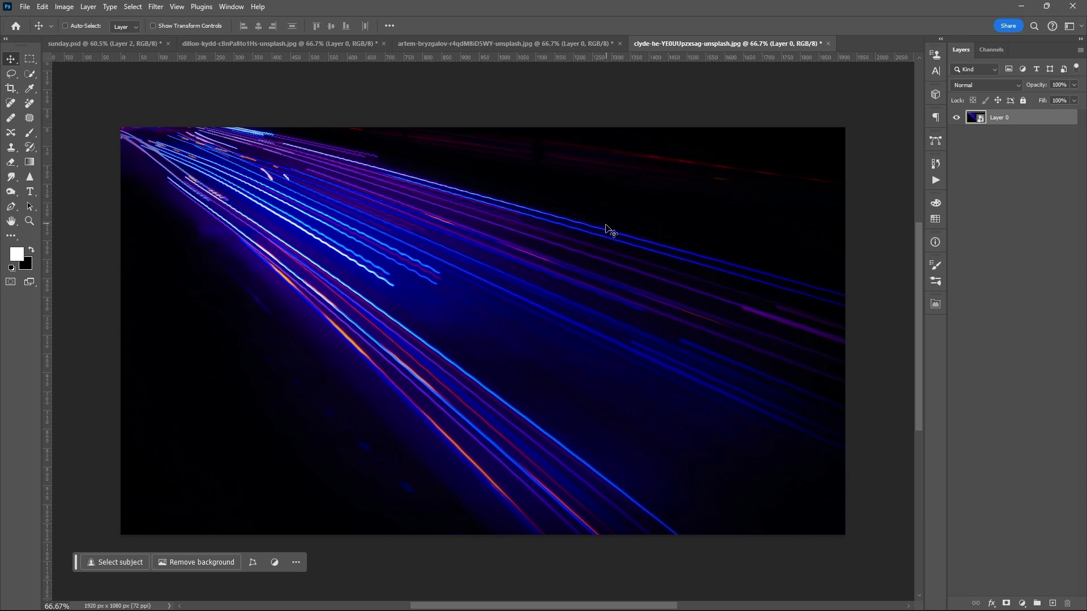
drag(584, 252, 486, 211)
drag(655, 259, 584, 152)
Scale the light-trail layer down to about 14.22% and position it at the poster's upper-left corner
key(ctrl+t)
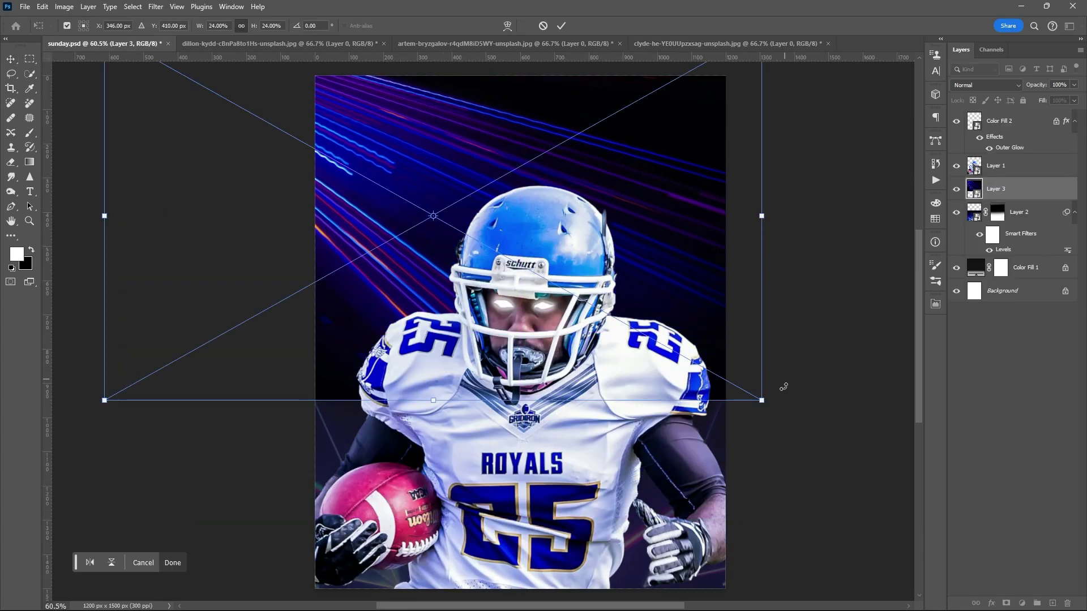
drag(762, 401, 628, 326)
drag(662, 249, 668, 295)
drag(601, 267, 572, 220)
drag(663, 134, 650, 102)
key(Return)
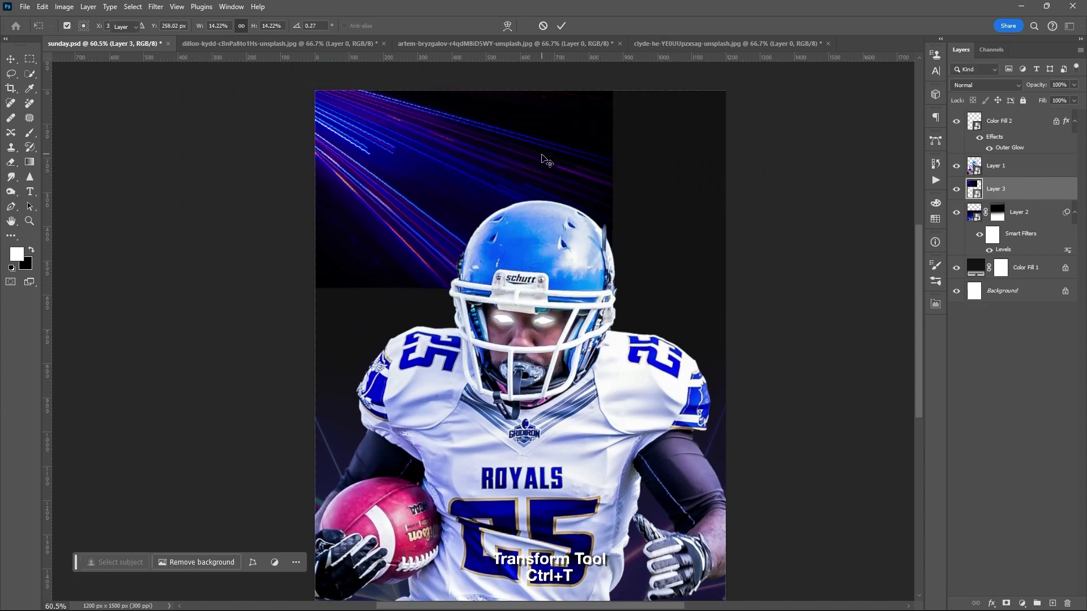
Set the light-trail layer's blend mode to Screen, then mask out its right and lower edges with a large soft black brush
click(966, 84)
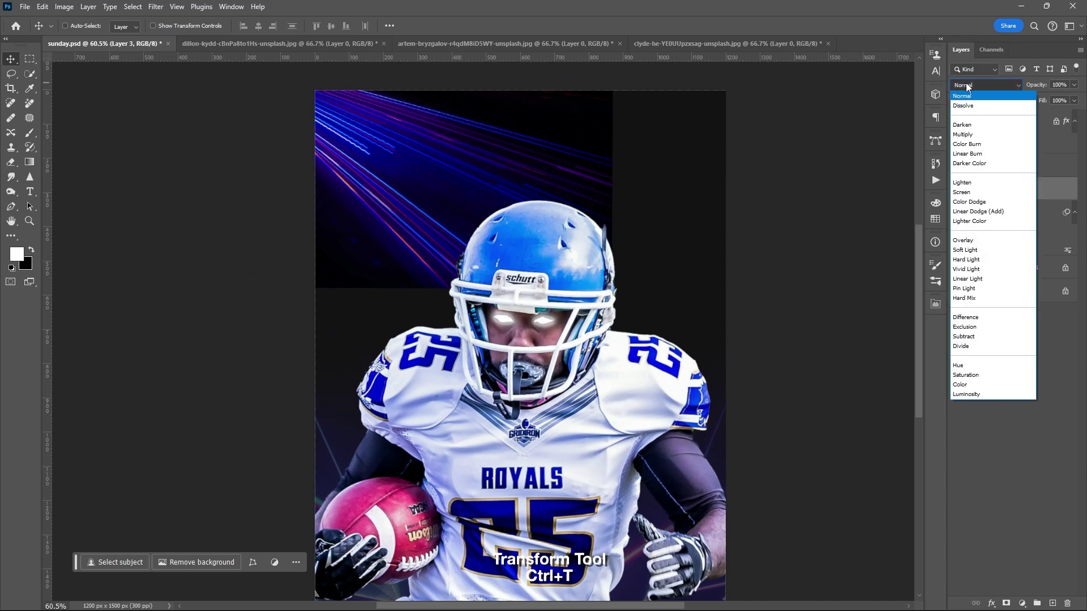
click(964, 193)
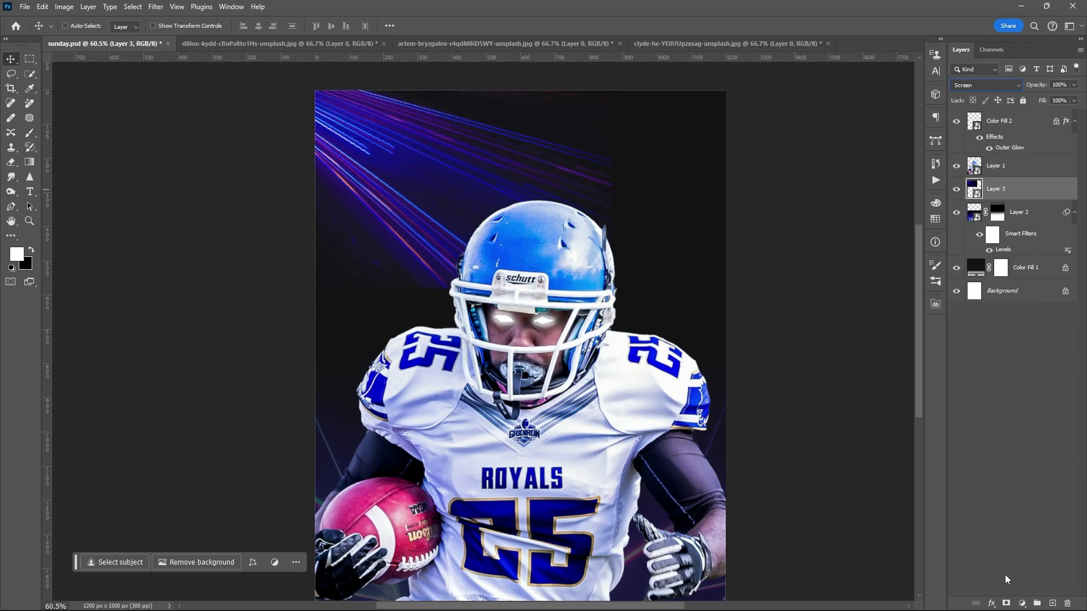
click(1006, 602)
key(b)
key(x)
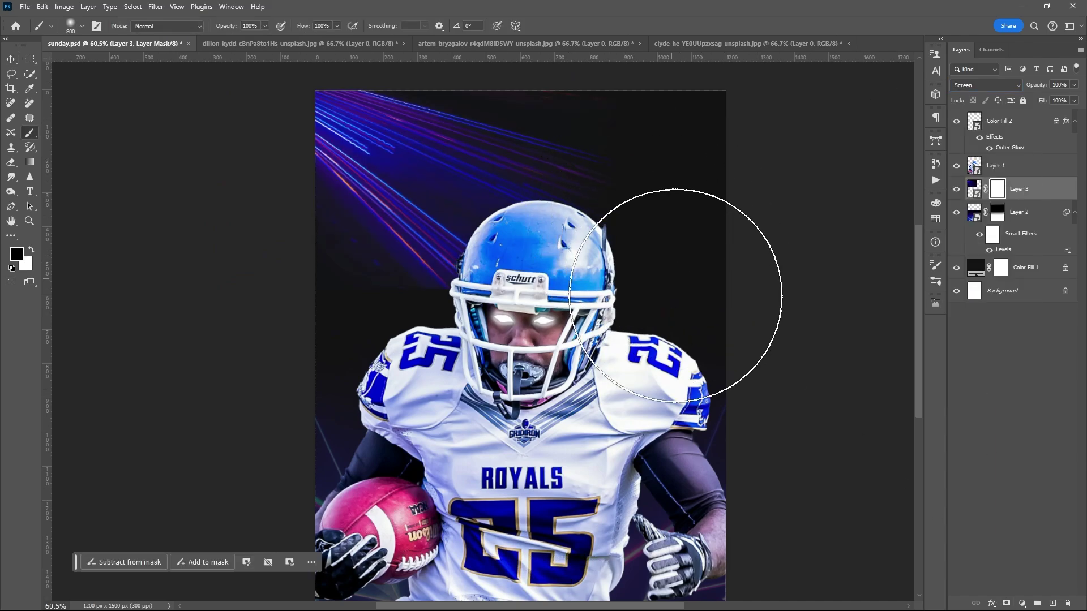
mouse_move(675, 296)
mouse_down()
mouse_move(679, 317)
mouse_move(704, 308)
mouse_move(679, 181)
mouse_move(682, 119)
mouse_up()
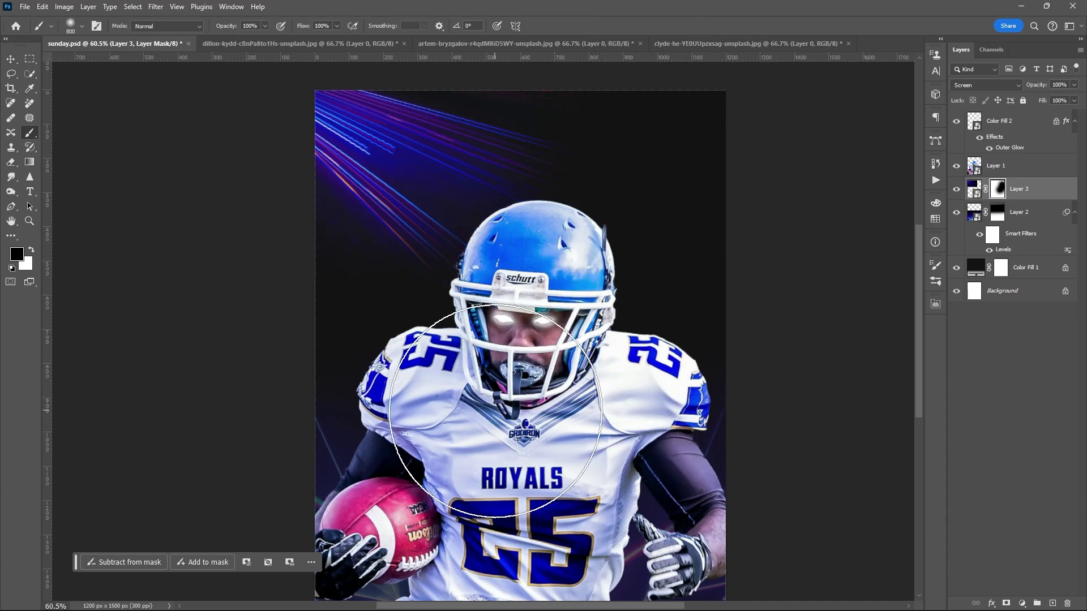
Lower the light-trail layer's opacity to 38%
key(v)
click(1074, 85)
drag(1076, 98, 1044, 100)
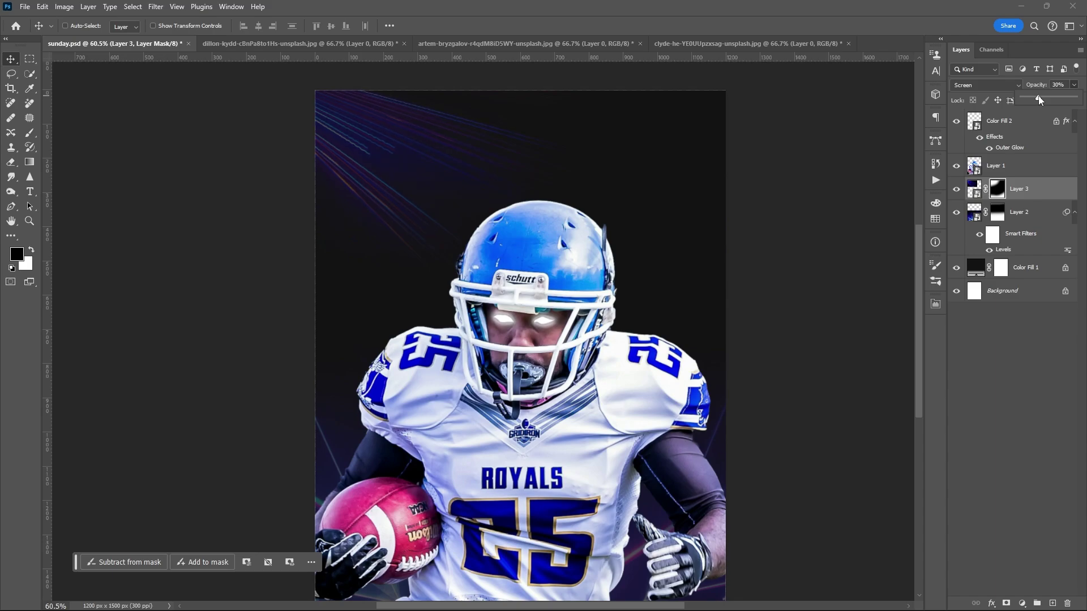
Duplicate the light-trail layer, flip the copy horizontally and move it to the poster's upper-right corner
key(ctrl+j)
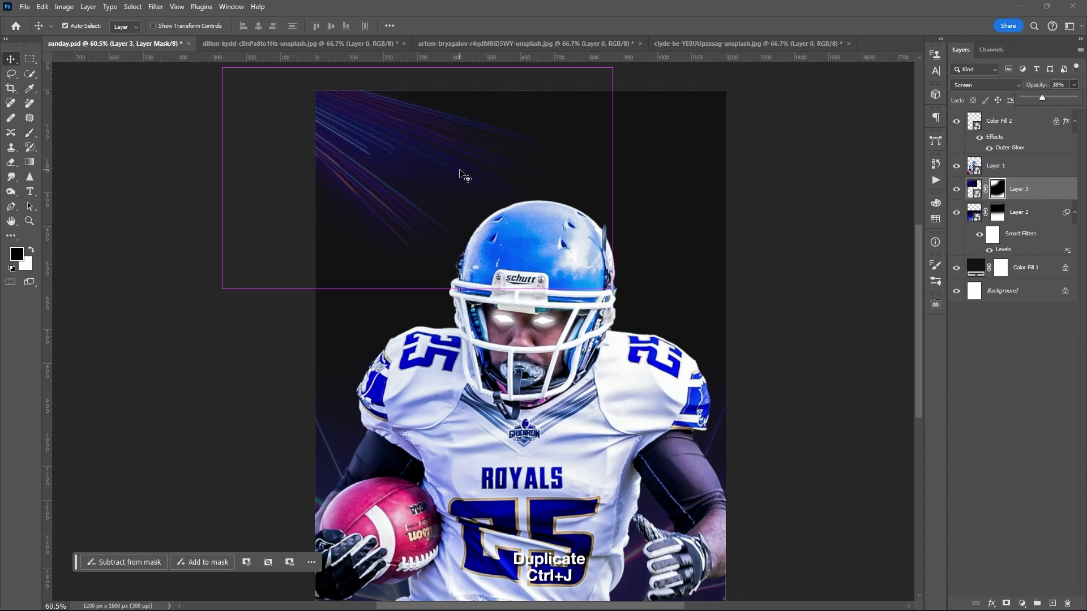
key(ctrl+t)
right_click(460, 173)
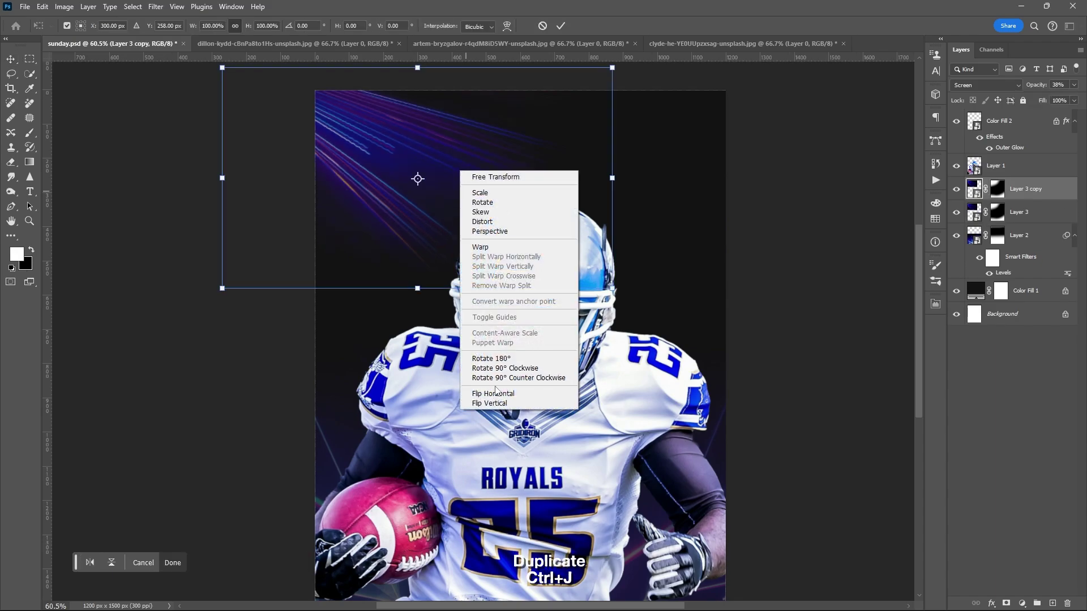
click(499, 396)
mouse_move(400, 231)
mouse_down()
mouse_move(610, 231)
mouse_move(634, 211)
mouse_up()
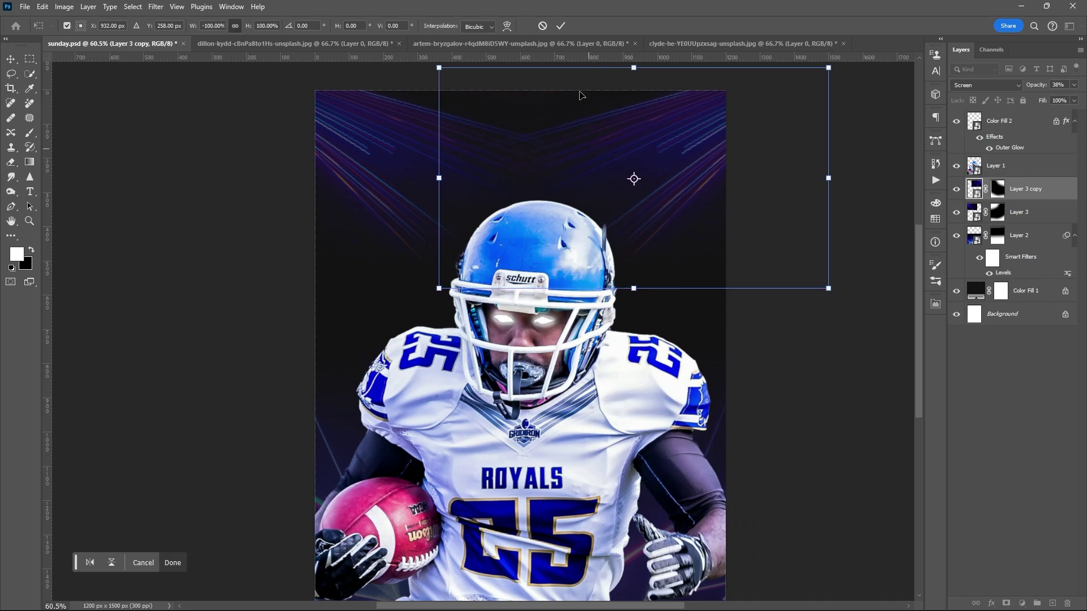
click(561, 26)
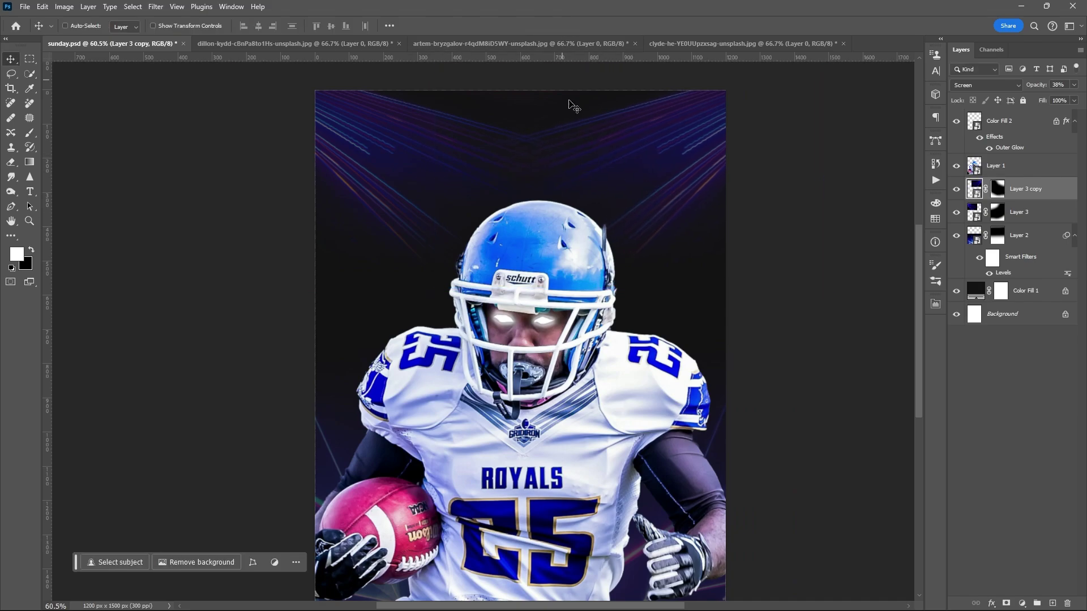
Group the laser beam layer and both light-trail layers, and lock the group
shift+click(1043, 241)
key(ctrl+g)
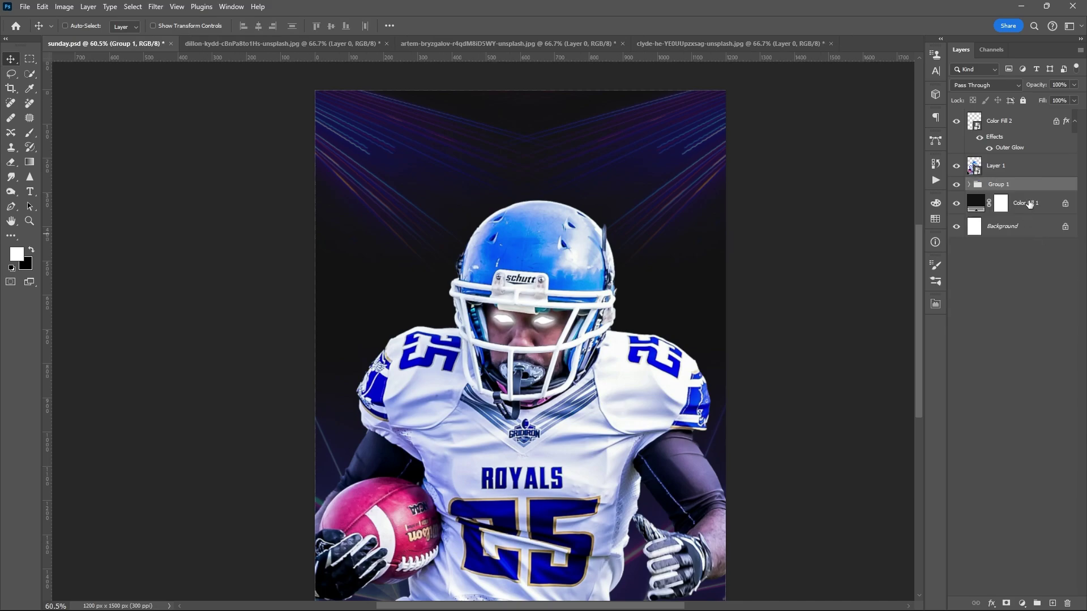
click(1023, 100)
Add a text box across the upper part of the poster behind the player with the word ROYALS
key(t)
drag(361, 122, 694, 337)
text(ROYALS)
Set the ROYALS text to a 153 pt font size and -15 tracking
key(ctrl+a)
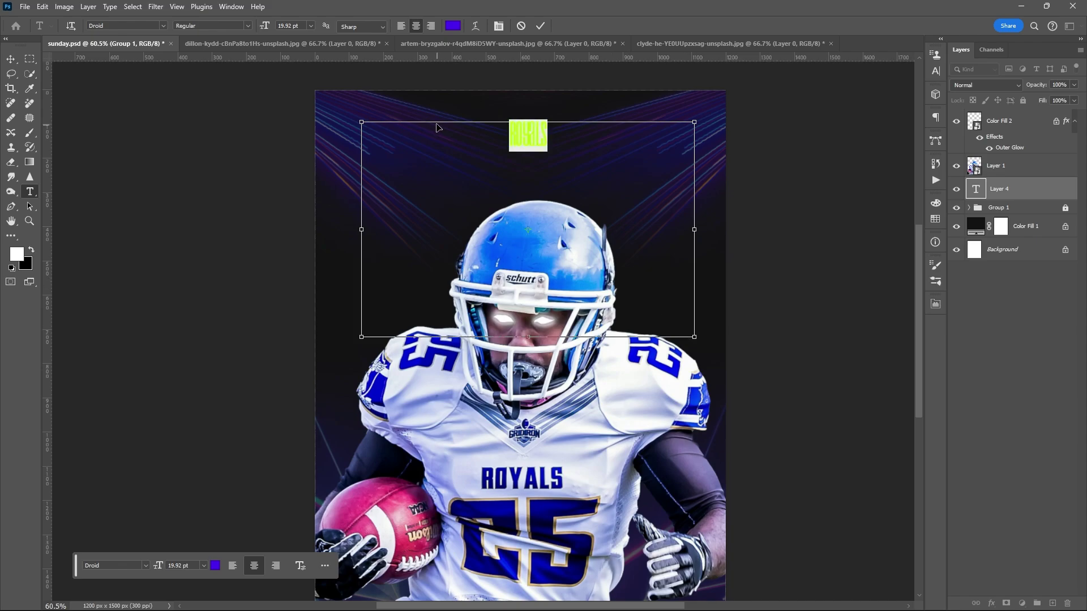
click(935, 71)
mouse_move(809, 85)
mouse_down()
mouse_move(871, 83)
mouse_move(875, 96)
mouse_move(898, 97)
mouse_move(821, 85)
mouse_up()
drag(874, 96, 871, 96)
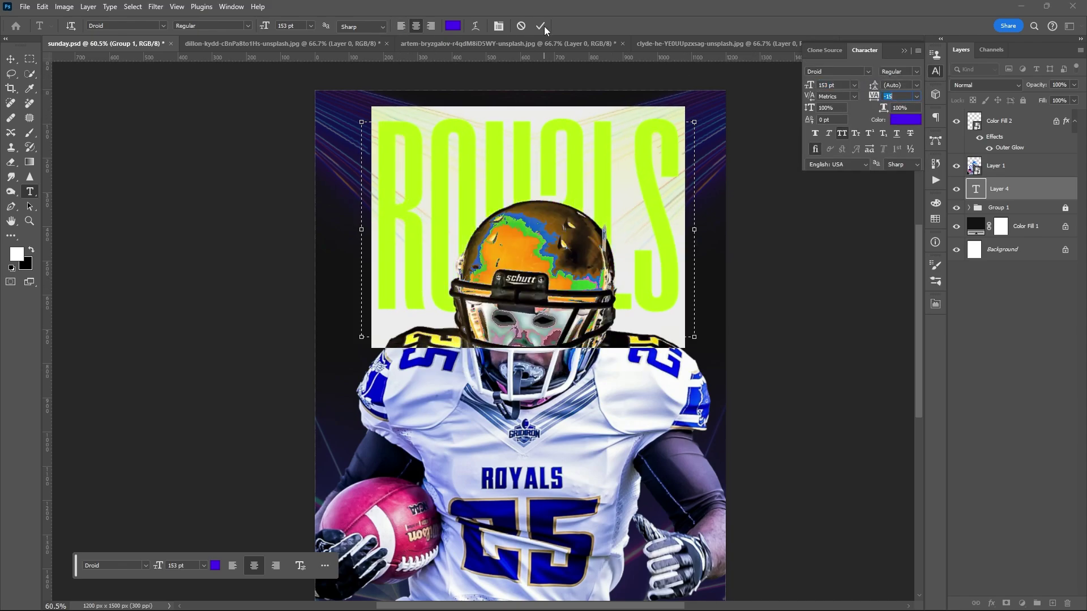
click(542, 25)
Rasterize the ROYALS text layer
key(v)
drag(570, 141, 566, 180)
scroll(588, 163, down, 4)
scroll(585, 164, up, 2)
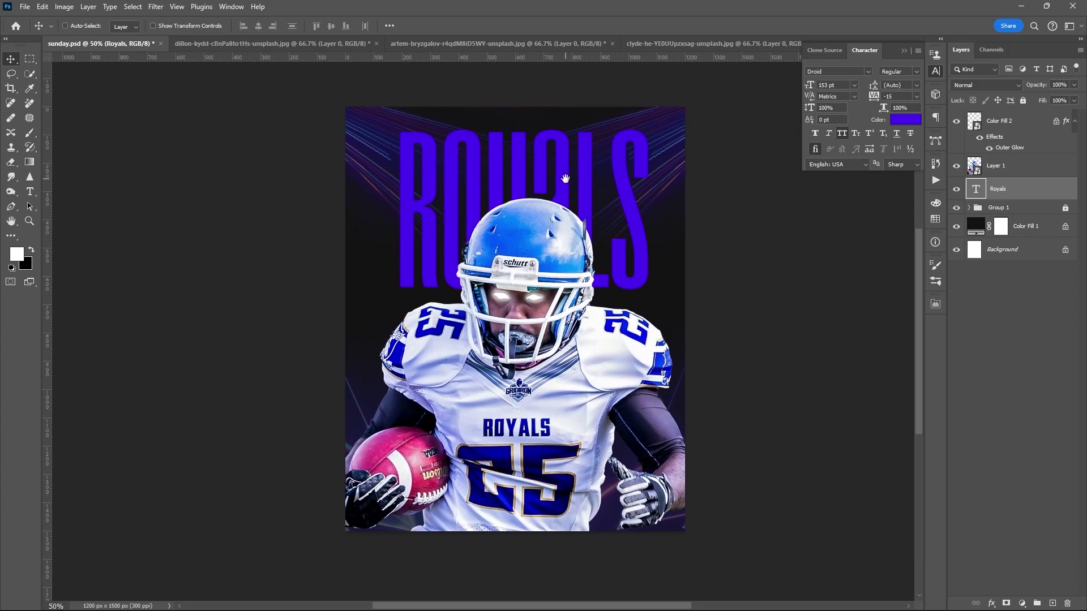
right_click(1041, 190)
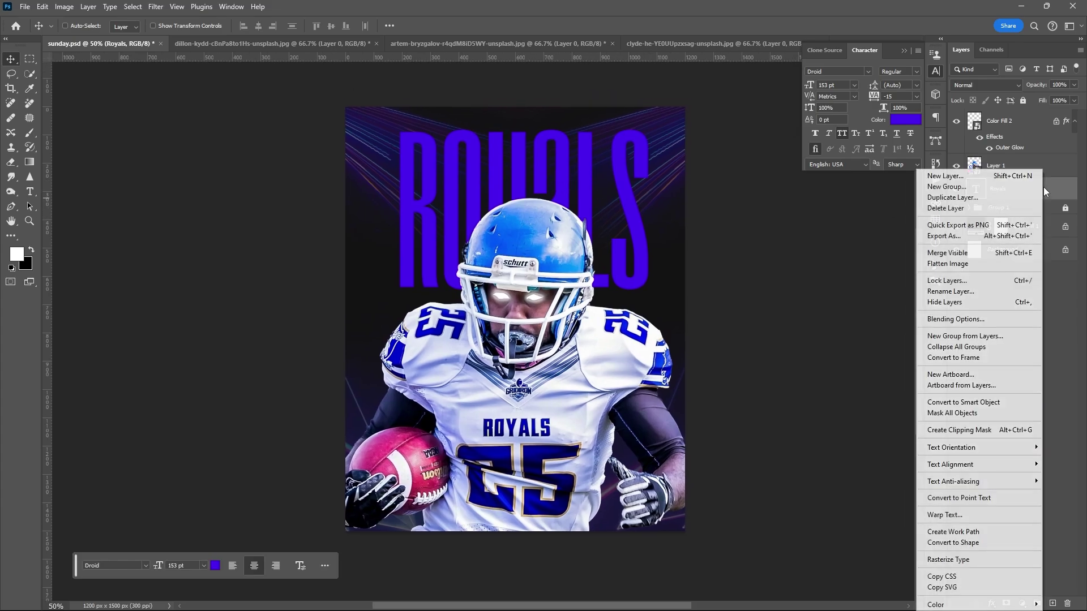
click(976, 561)
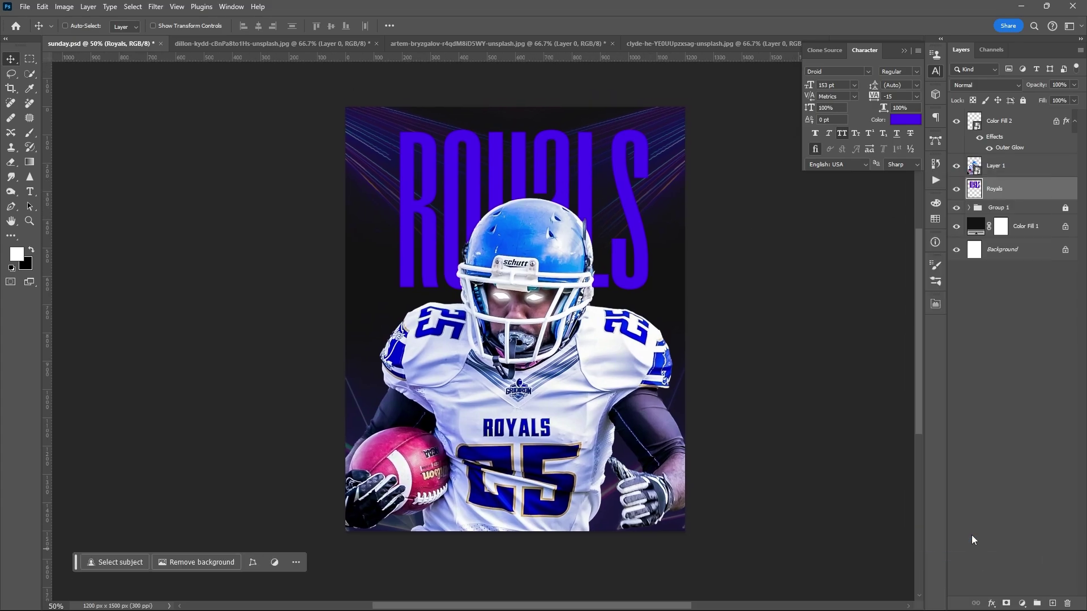
Smudge the outer edges of the ROYALS lettering with a 500 px Smudge brush at 40% strength
drag(11, 177, 56, 189)
scroll(685, 295, up, 4)
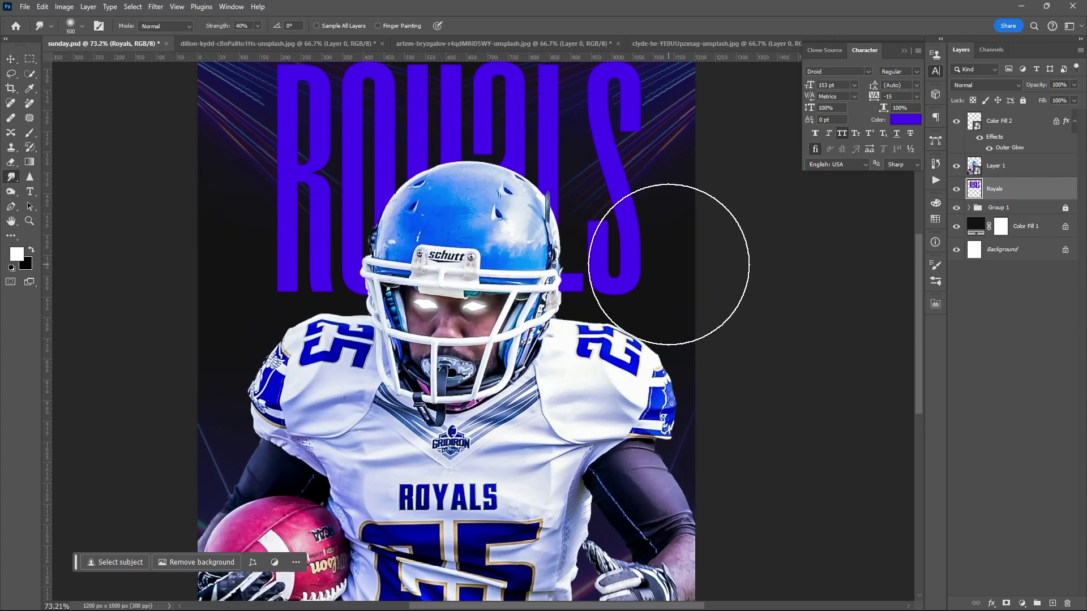
mouse_move(674, 180)
mouse_down()
mouse_move(663, 182)
mouse_move(691, 286)
mouse_move(654, 384)
mouse_up()
mouse_move(260, 341)
mouse_down()
mouse_move(294, 355)
mouse_move(260, 163)
mouse_move(278, 150)
mouse_move(318, 175)
mouse_up()
key(v)
scroll(510, 271, down, 2)
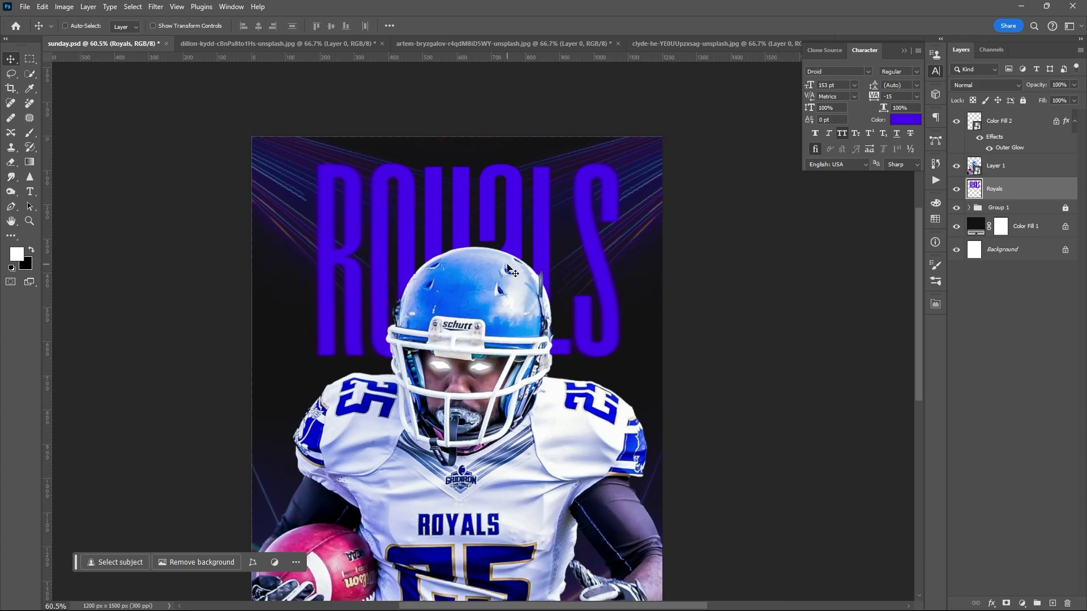
drag(511, 276, 513, 217)
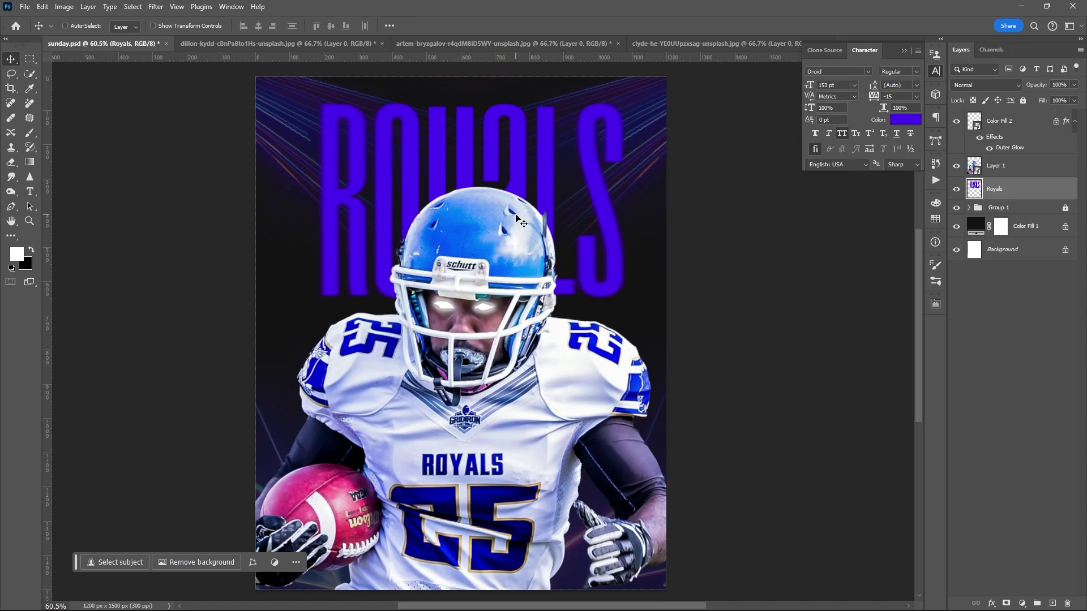
Copy the white particles photo into sunday.psd between the player and ROYALS layers and enlarge it to cover the whole canvas
click(313, 46)
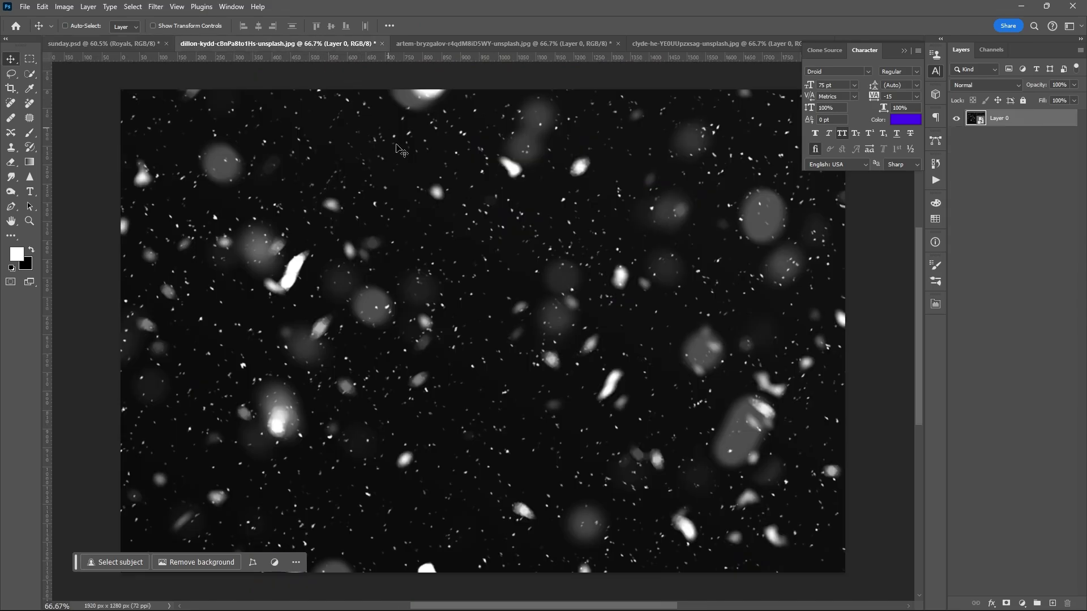
drag(491, 276, 502, 388)
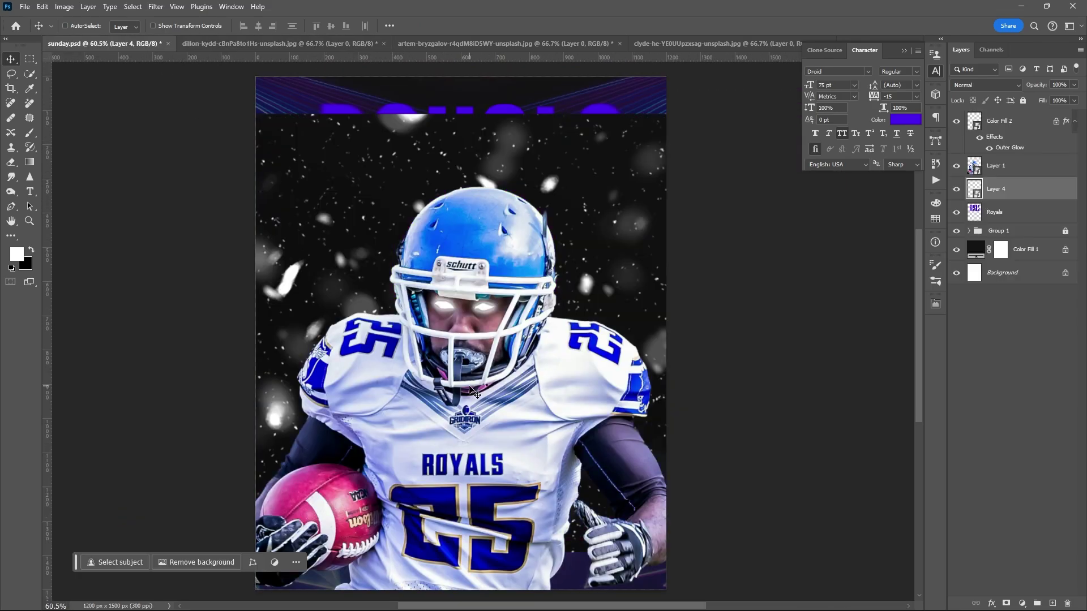
key(ctrl+t)
drag(789, 331, 872, 311)
drag(743, 314, 746, 320)
click(561, 25)
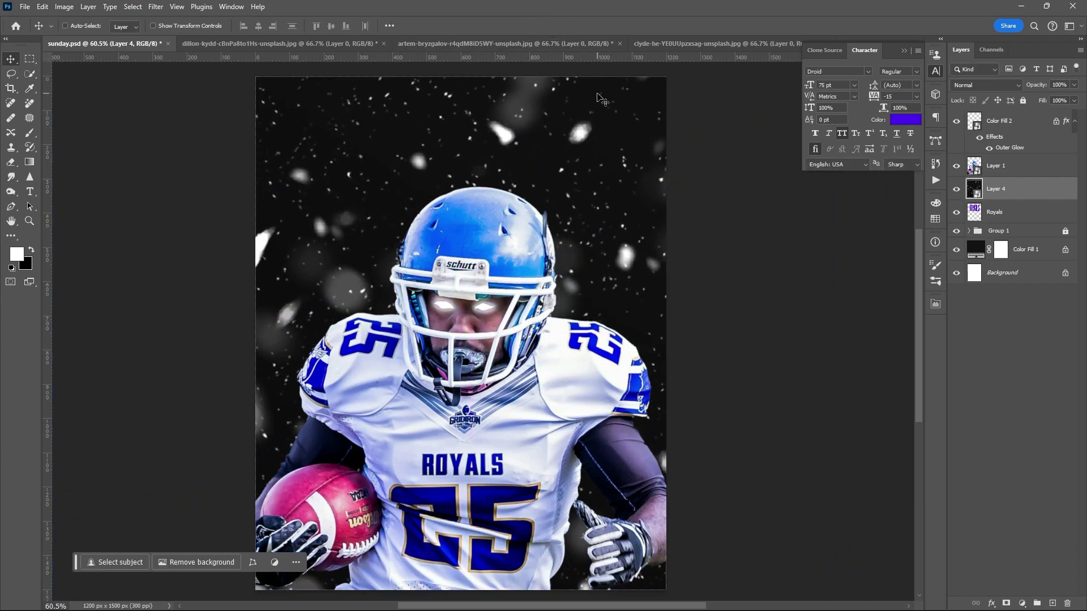
Set the particles layer's blend mode to Screen and reduce its opacity to 12%
click(973, 84)
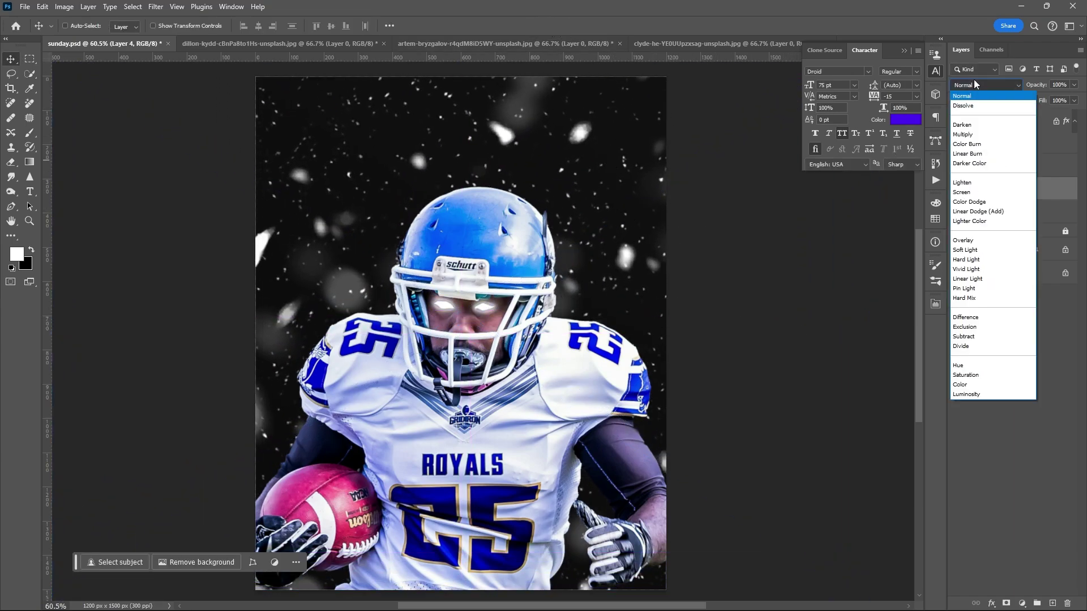
click(972, 192)
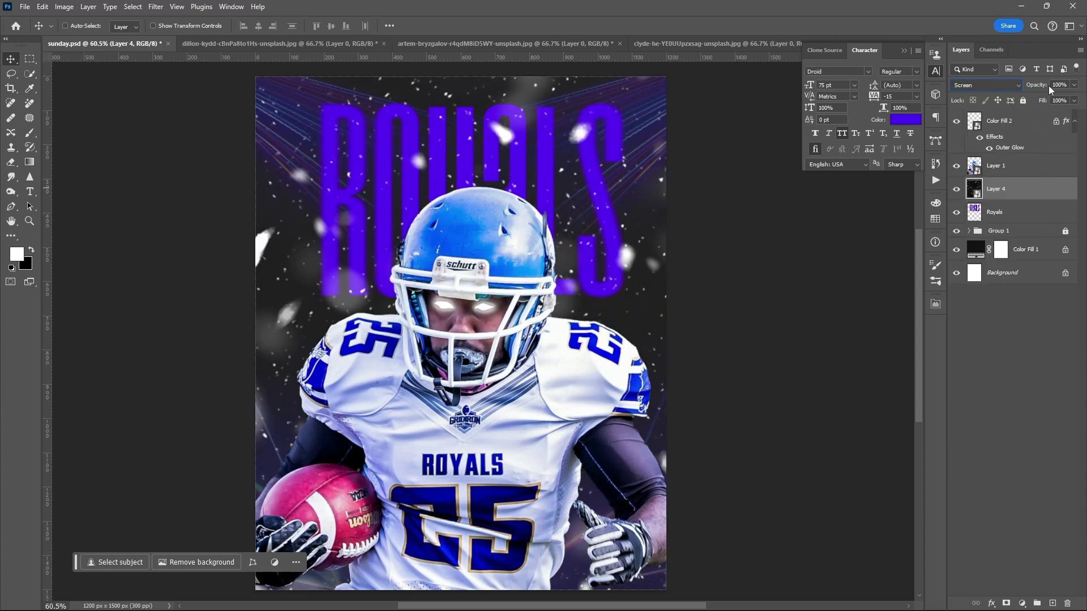
click(1074, 85)
drag(1076, 98, 1066, 100)
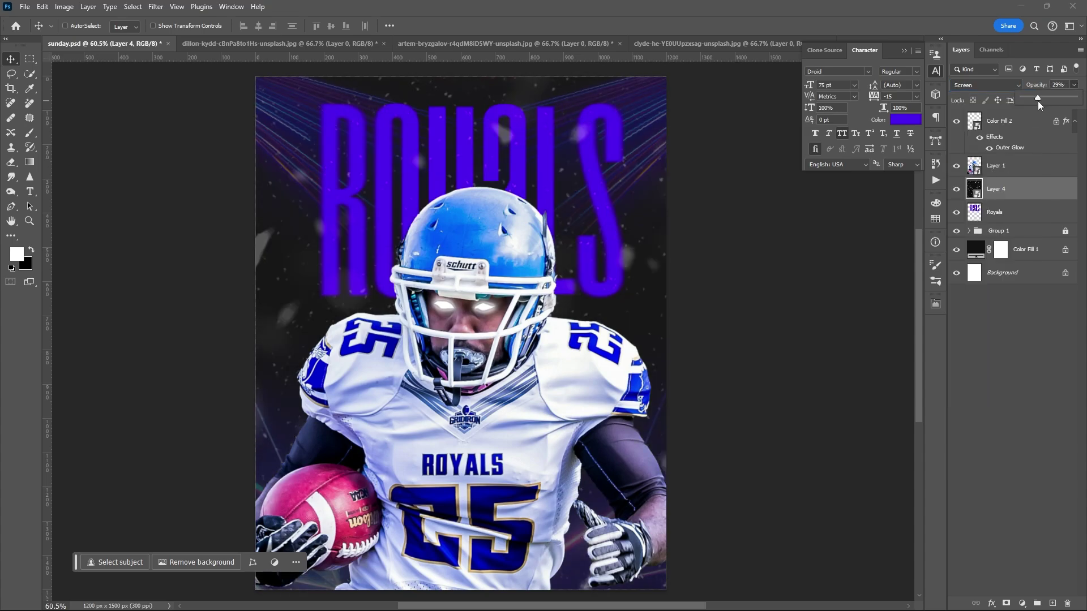
drag(1031, 101, 1028, 101)
Place the particles layer beneath the ROYALS layer and raise its opacity to 23%
drag(1016, 192, 1015, 225)
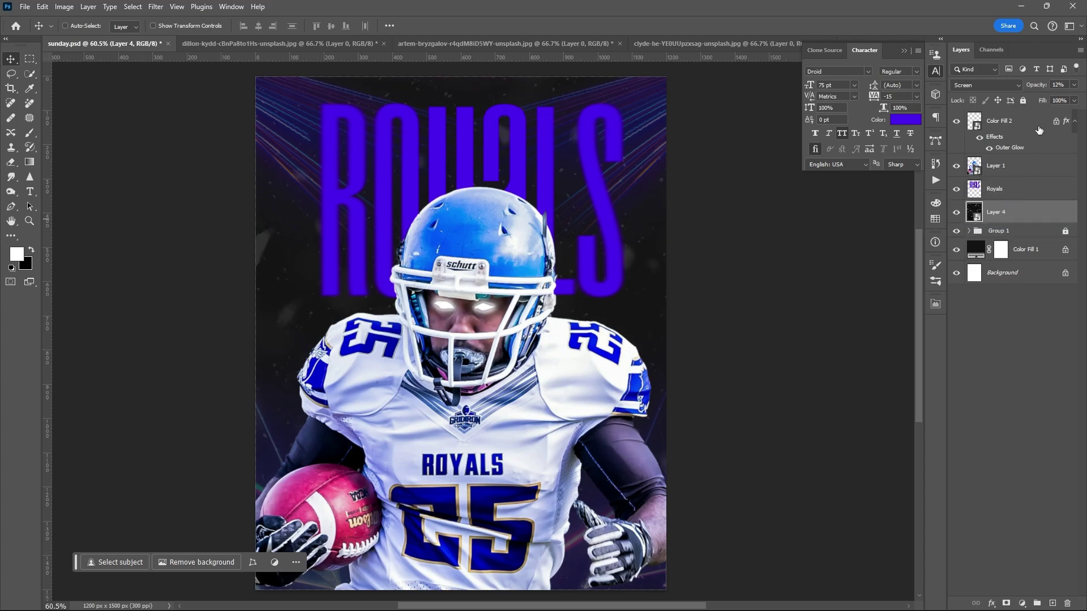
click(1074, 85)
drag(1038, 100, 1039, 101)
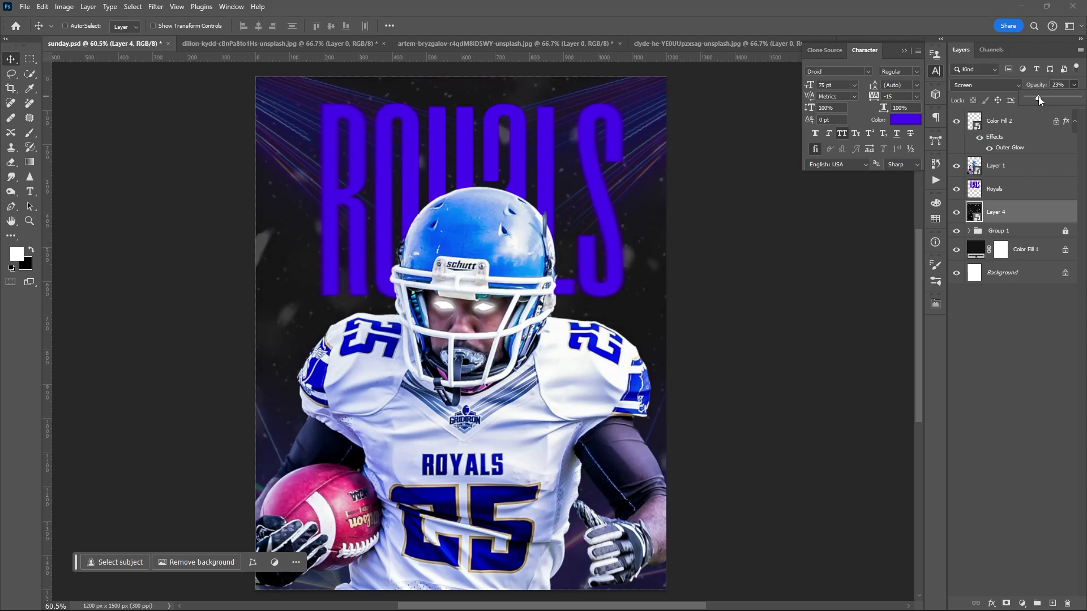
Move the ROYALS lettering slightly so it is centered horizontally on the poster
click(1039, 216)
key(ctrl+minus)
drag(573, 178, 580, 179)
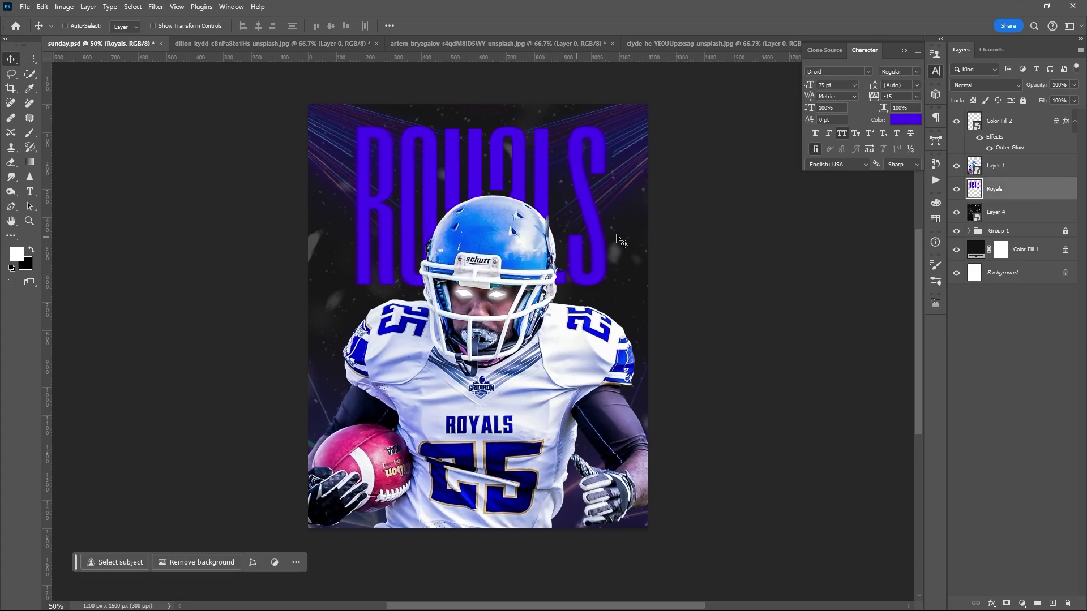
Add a Color Balance adjustment above all layers and set its shadows to +11 cyan-red, -3 magenta-green and +13 yellow-blue
click(1025, 129)
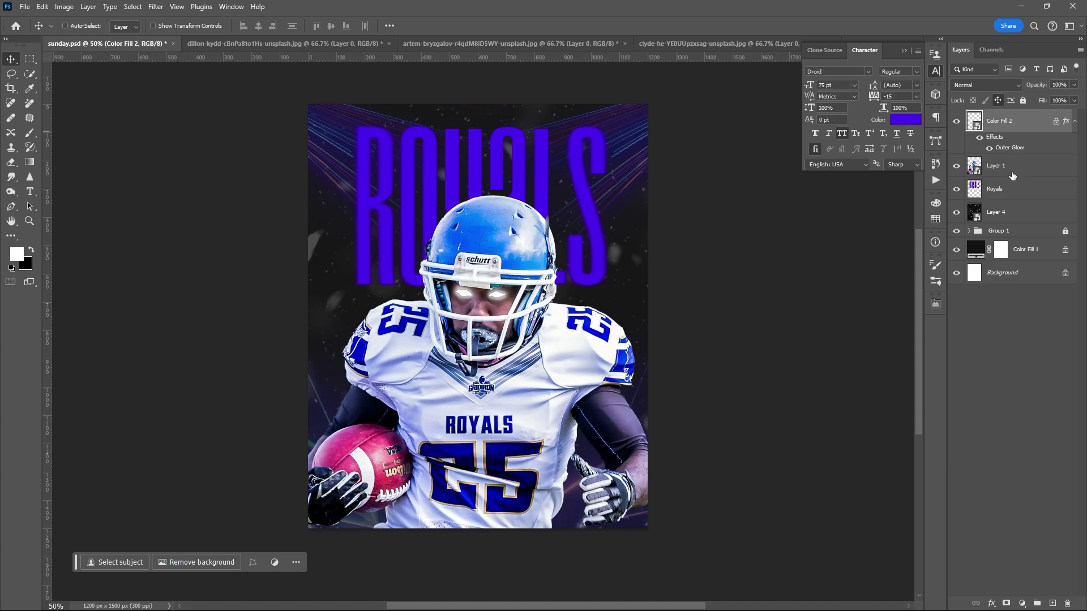
click(1022, 603)
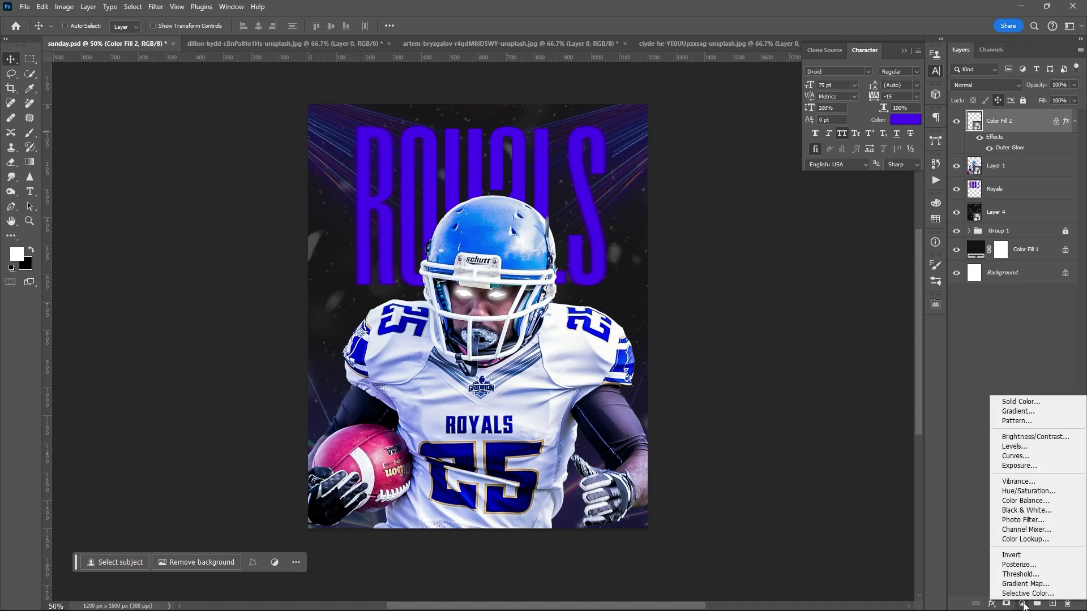
click(1025, 501)
drag(837, 399, 839, 362)
click(843, 340)
click(840, 369)
click(837, 339)
click(838, 350)
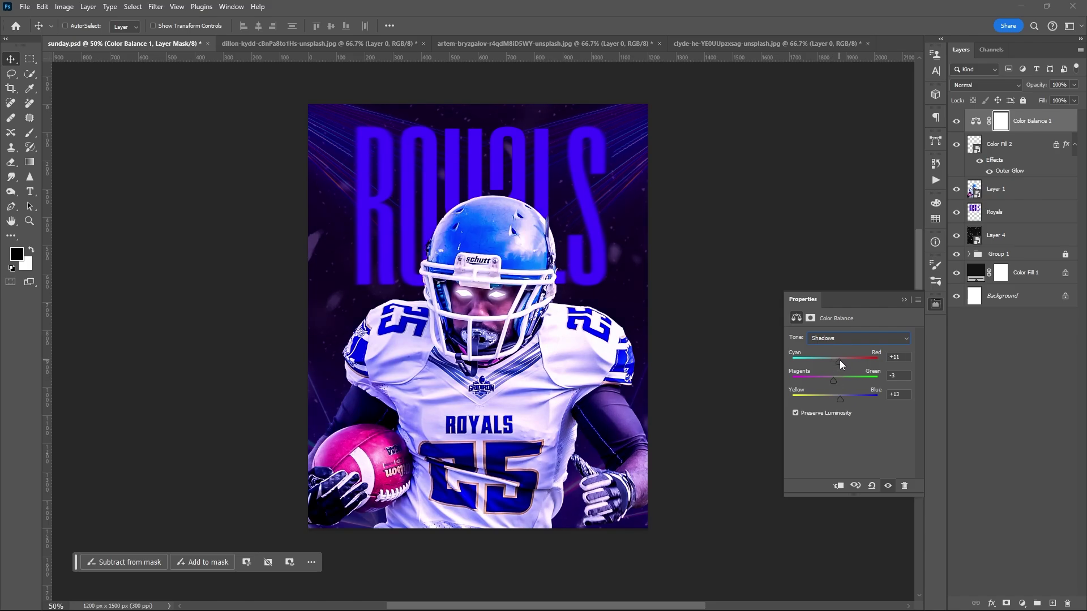
click(906, 299)
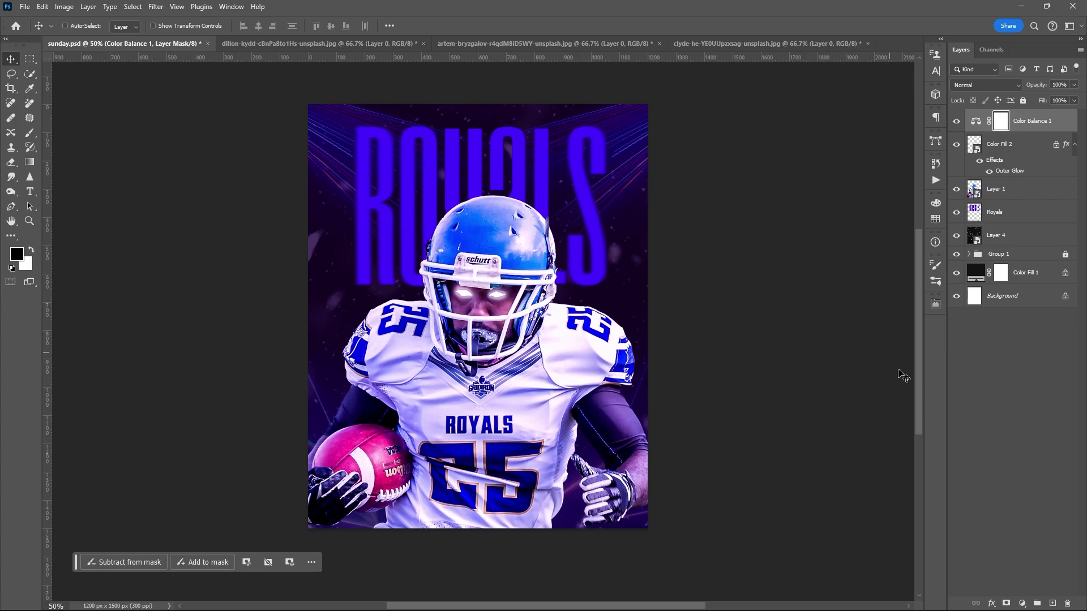
Add a Brightness/Contrast adjustment layer above the Color Balance layer
click(1022, 603)
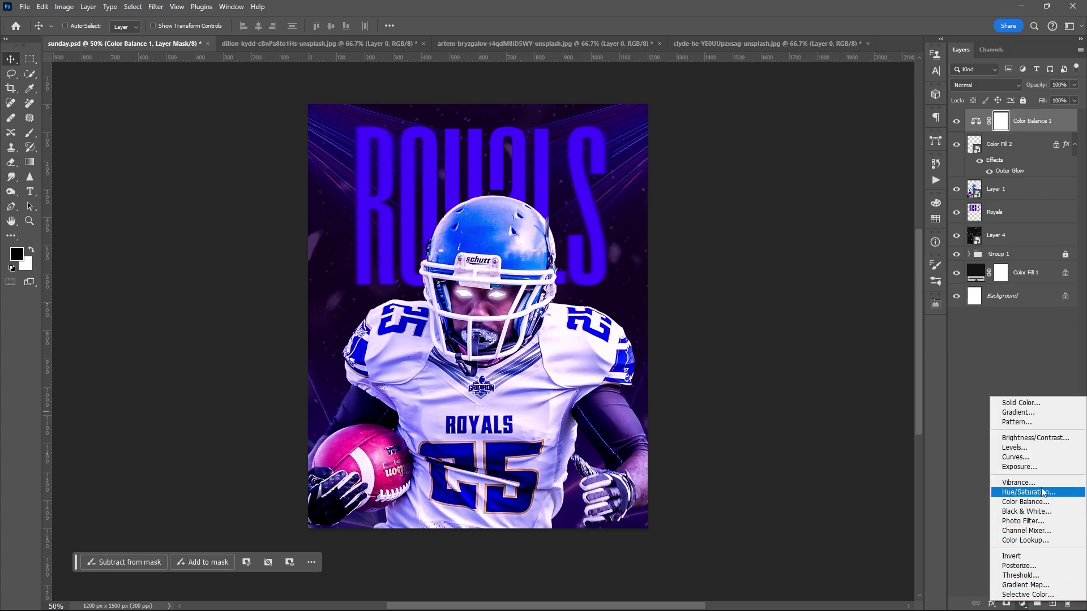
click(1035, 438)
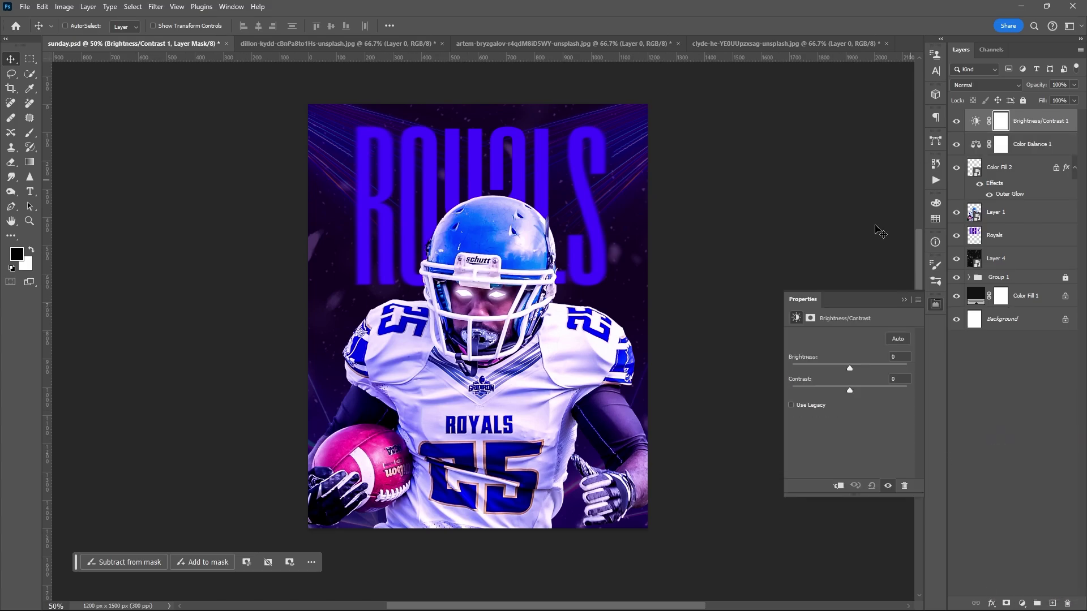